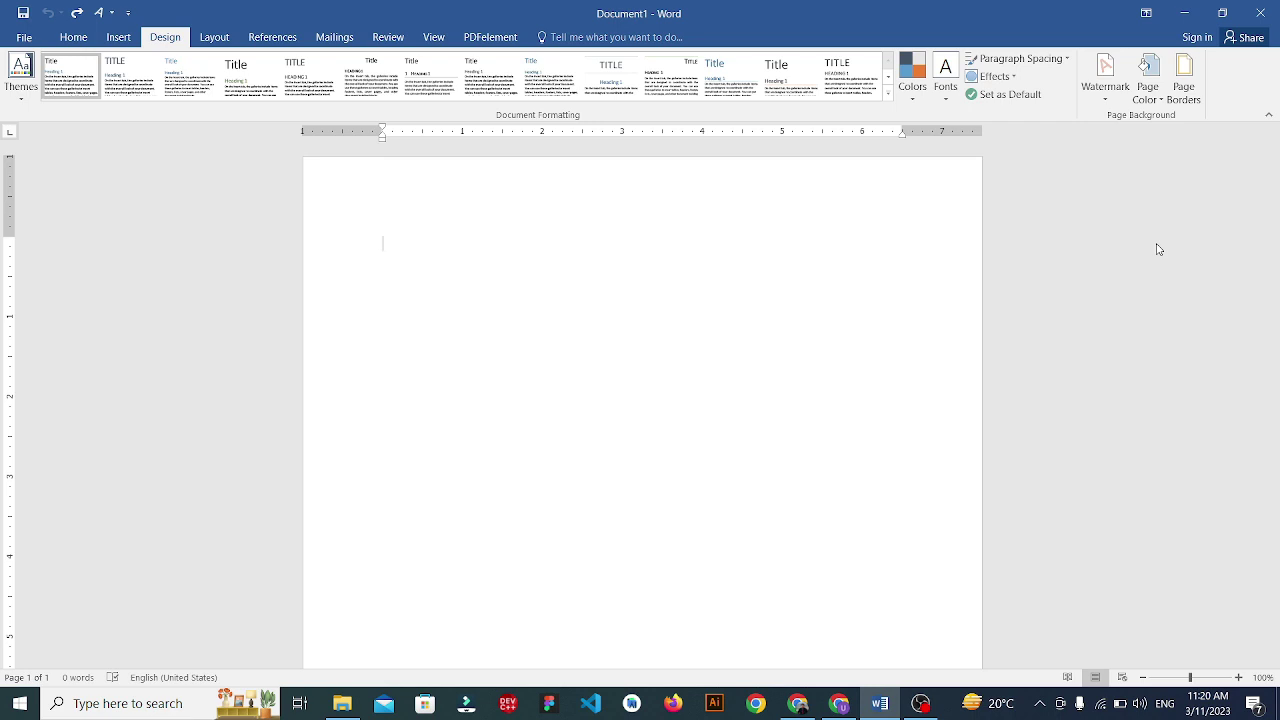
# Generate five sample paragraphs of three sentences each with =rand(5,3).
pyautogui.doubleClick(386, 242)
pyautogui.write('and(')
pyautogui.write('5,')
pyautogui.write('3)')
pyautogui.press('Return')
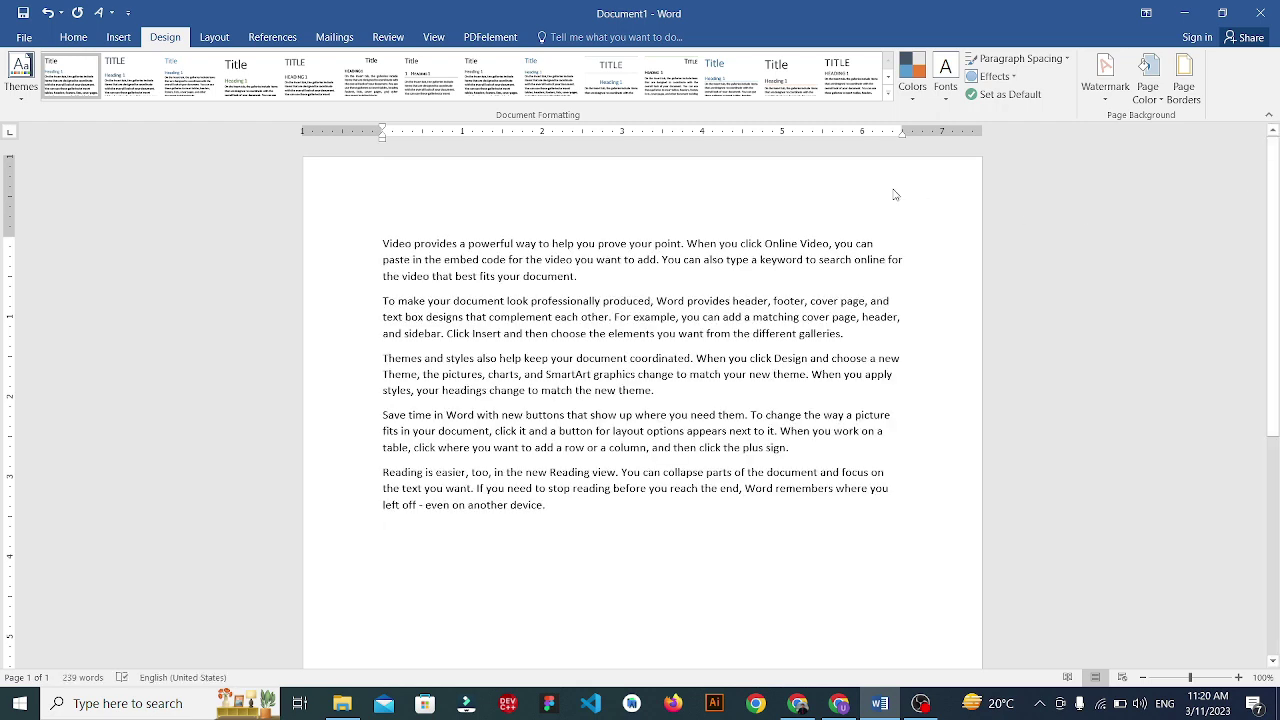
# Duplicate paragraphs two through five by pasting them after the last paragraph.
pyautogui.moveTo(545, 507); pyautogui.dragTo(360, 302)
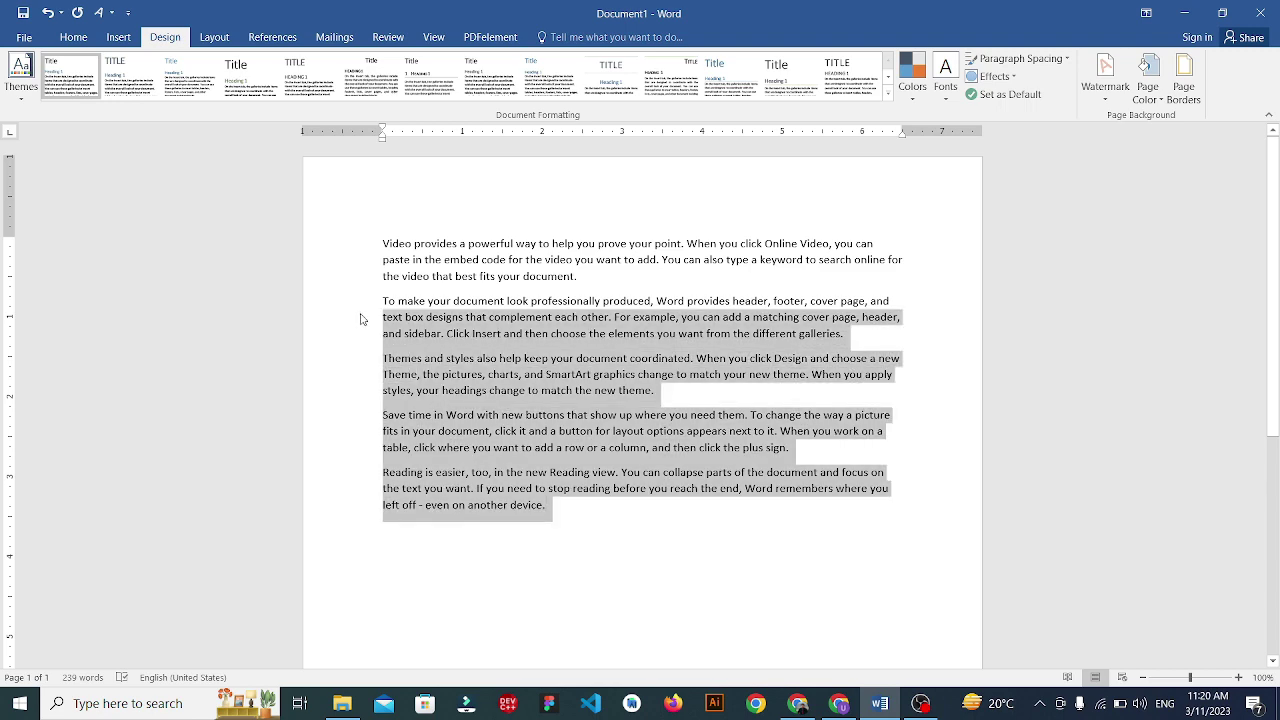
pyautogui.click(582, 516)
pyautogui.write('To make your document look professionally produced, Word provides header, footer, cover page, and text box designs that complement each other. For example, you can add a matching cover page, header, and sidebar. Click Insert and then choose the elements you want from the different galleries. Themes and styles also help keep your document coordinated. When you click Design and choose a new Theme, the pictures, charts, and SmartArt graphics change to match your new theme. When you apply styles, your headings change to match the new theme. Save time in Word with new buttons that show up where you need them. To change the way a picture fits in your document, click it and a button for layout options appears next to it. When you work on a table, click where you want to add a row or a column, and then click the plus sign. Reading is easier, too, in the new Reading view. You can collapse parts of the document and focus on the text you want. If you need to stop reading before you reach the end, Word remembers where you left off - even on another device.')
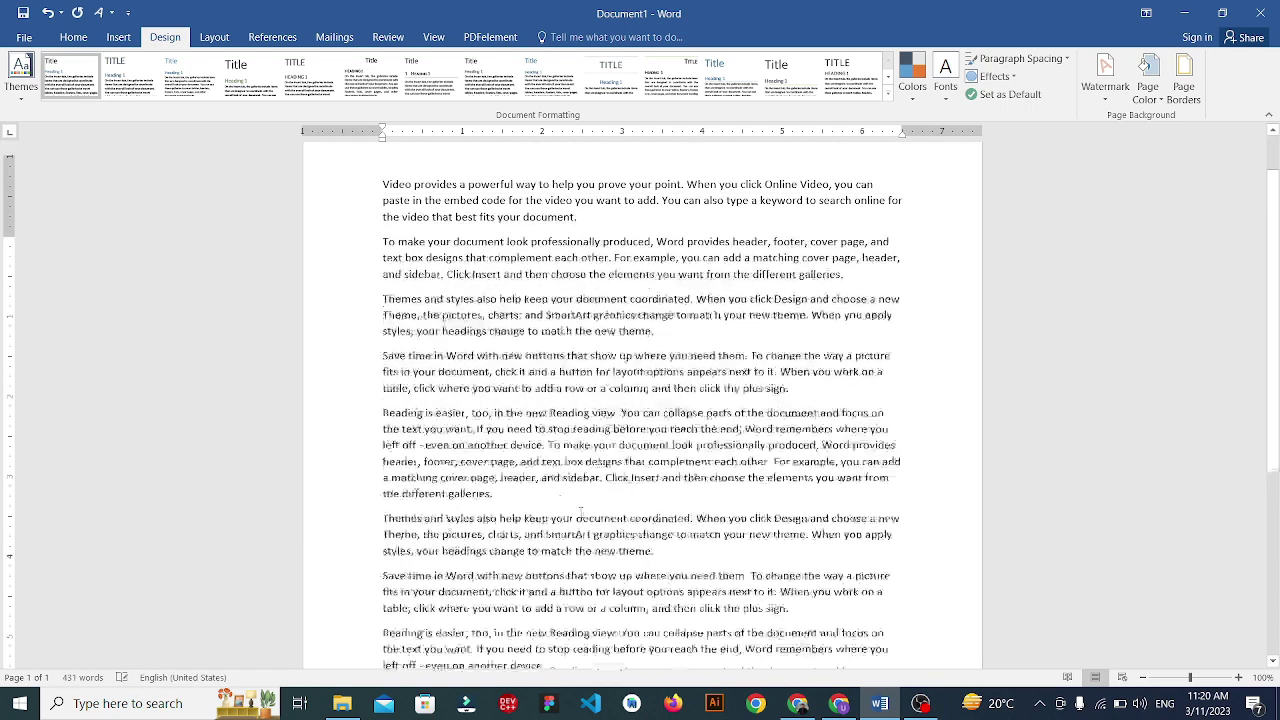
pyautogui.scroll(-1, 580, 512)
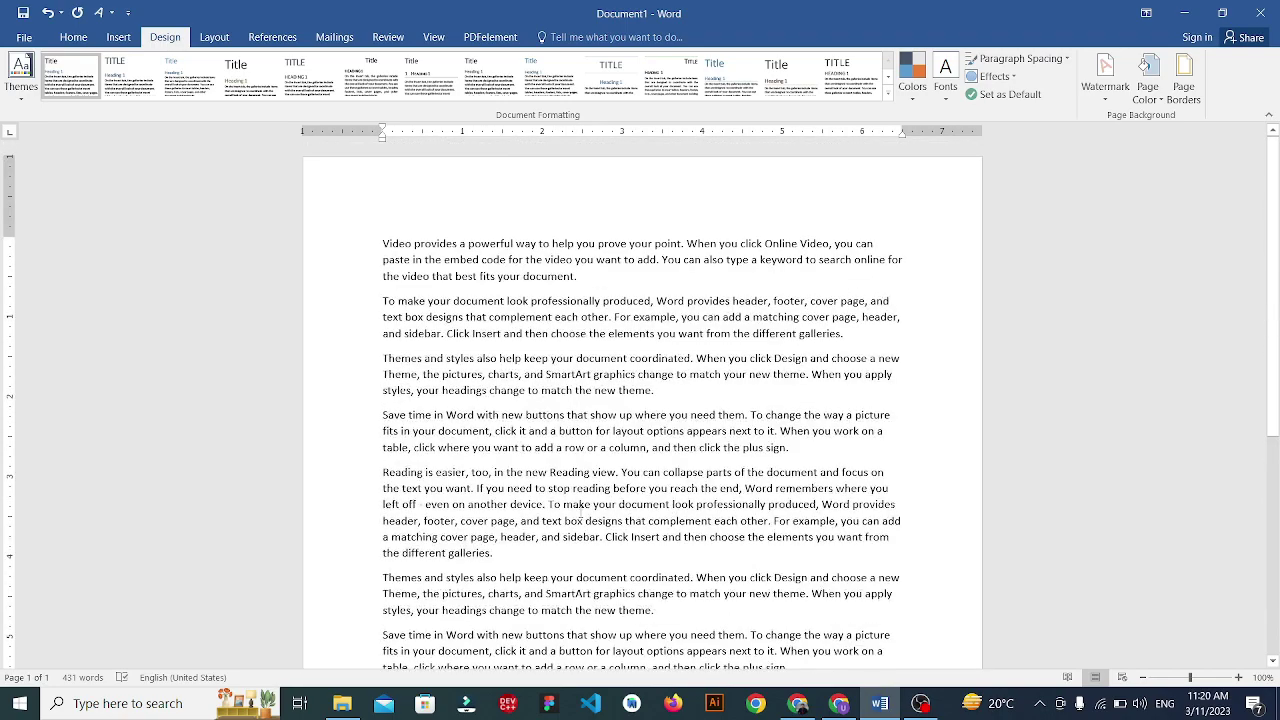
pyautogui.scroll(3, 580, 512)
pyautogui.scroll(1, 580, 512)
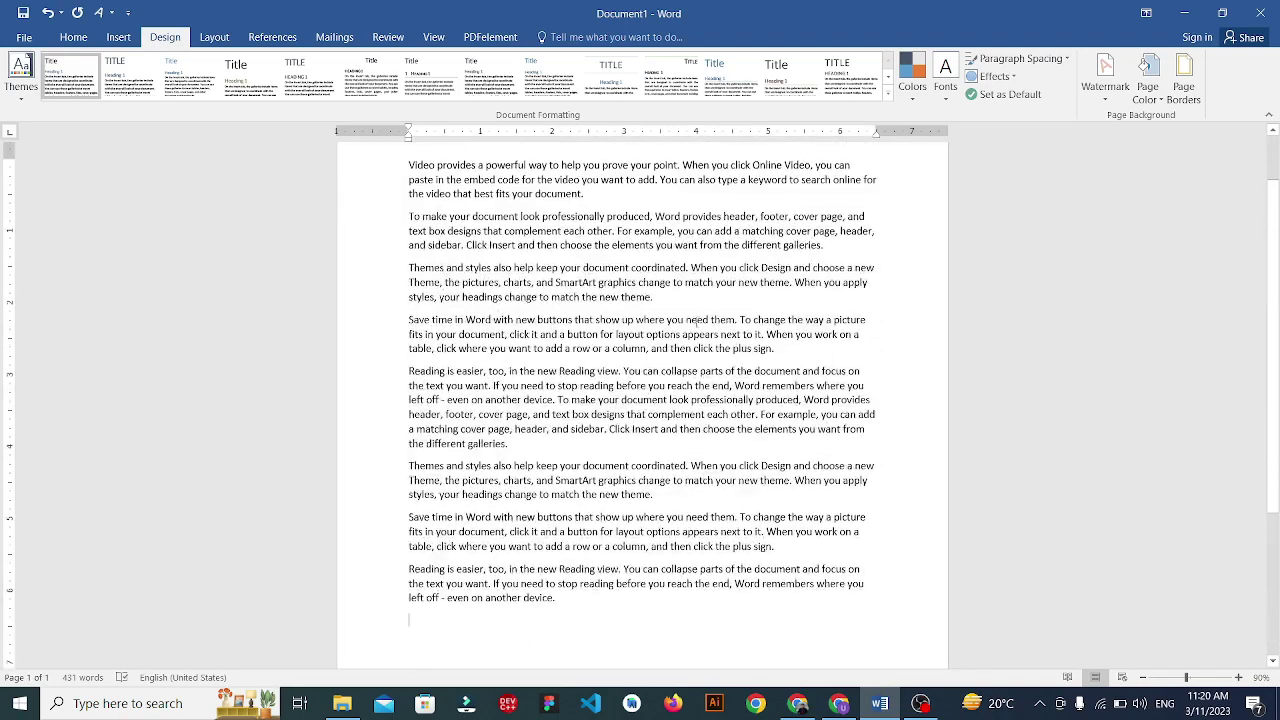
pyautogui.click(62, 44)
# Apply the horizontal CONFIDENTIAL 2 watermark from the Design tab's Watermark gallery.
pyautogui.click(185, 38)
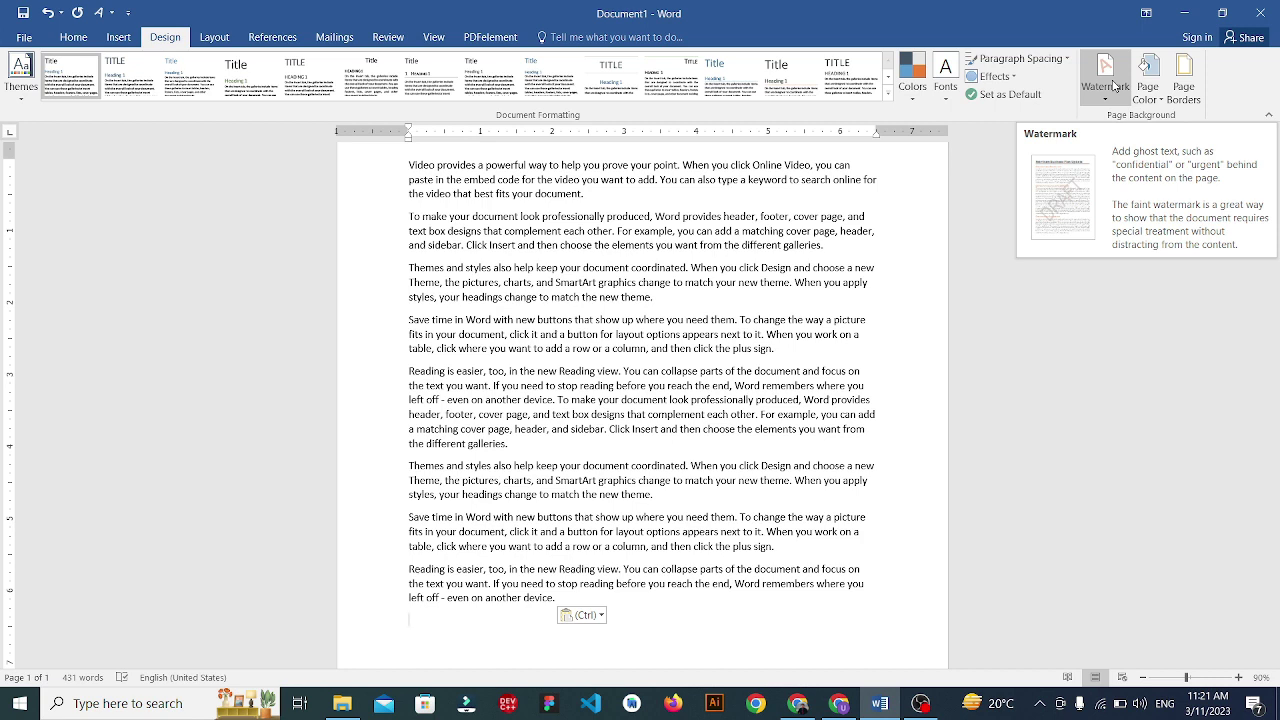
pyautogui.click(1113, 86)
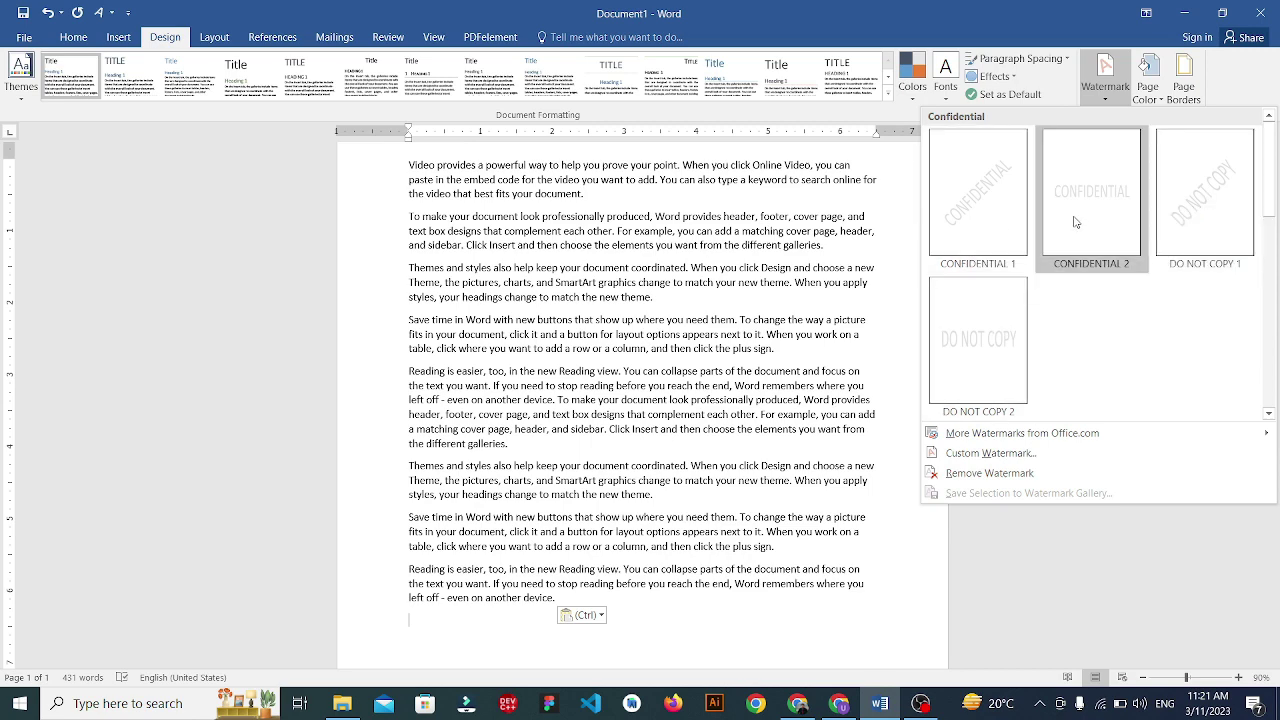
pyautogui.click(1080, 220)
pyautogui.scroll(-5, 657, 386)
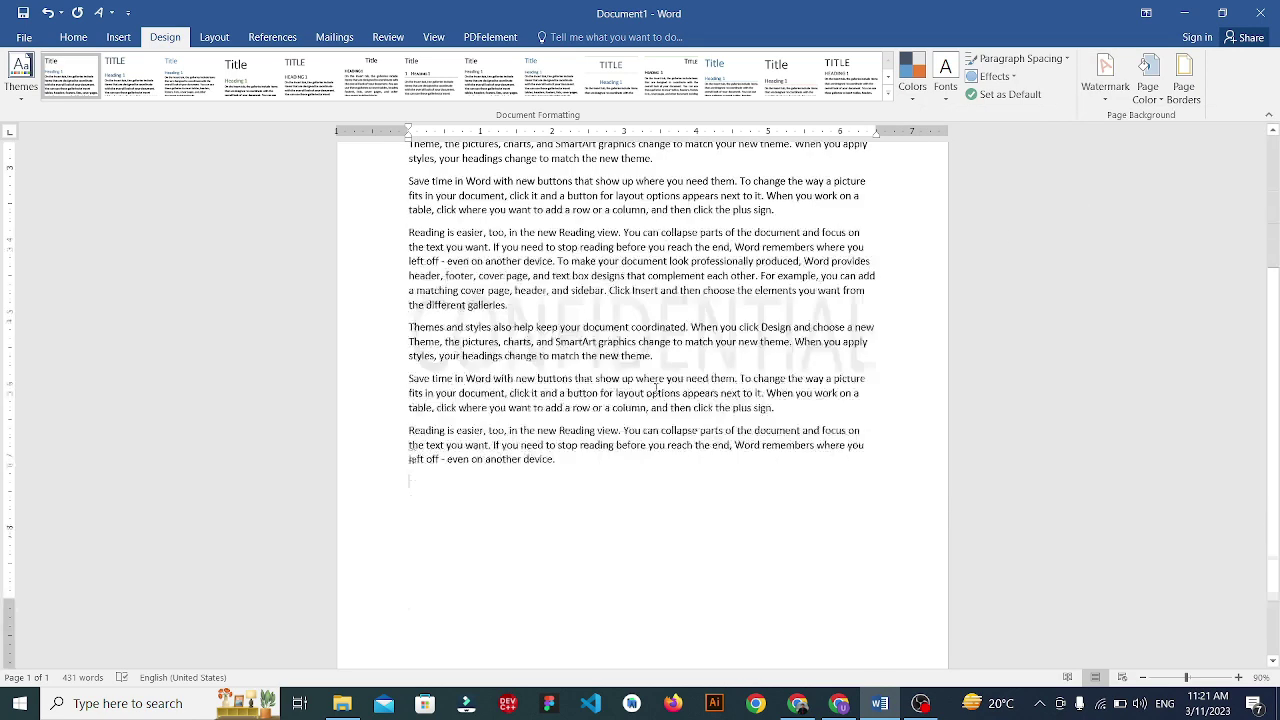
pyautogui.scroll(2, 771, 266)
pyautogui.scroll(4, 787, 269)
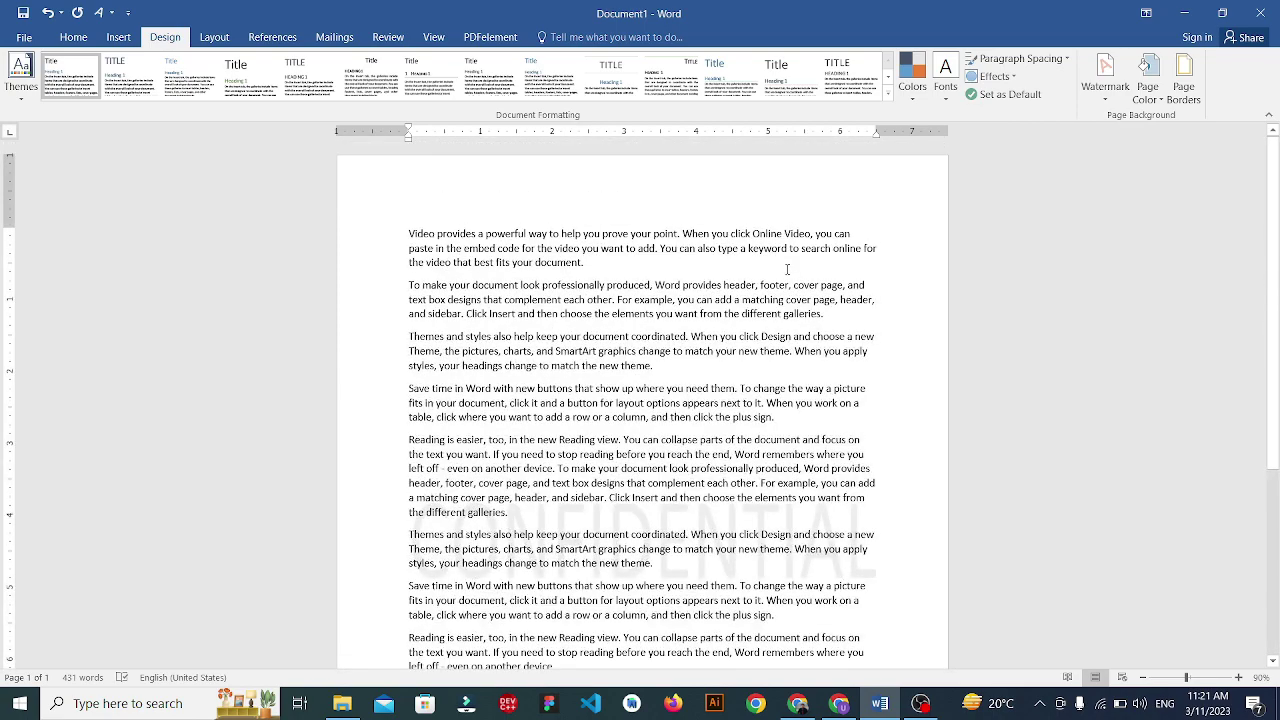
pyautogui.scroll(-3, 728, 521)
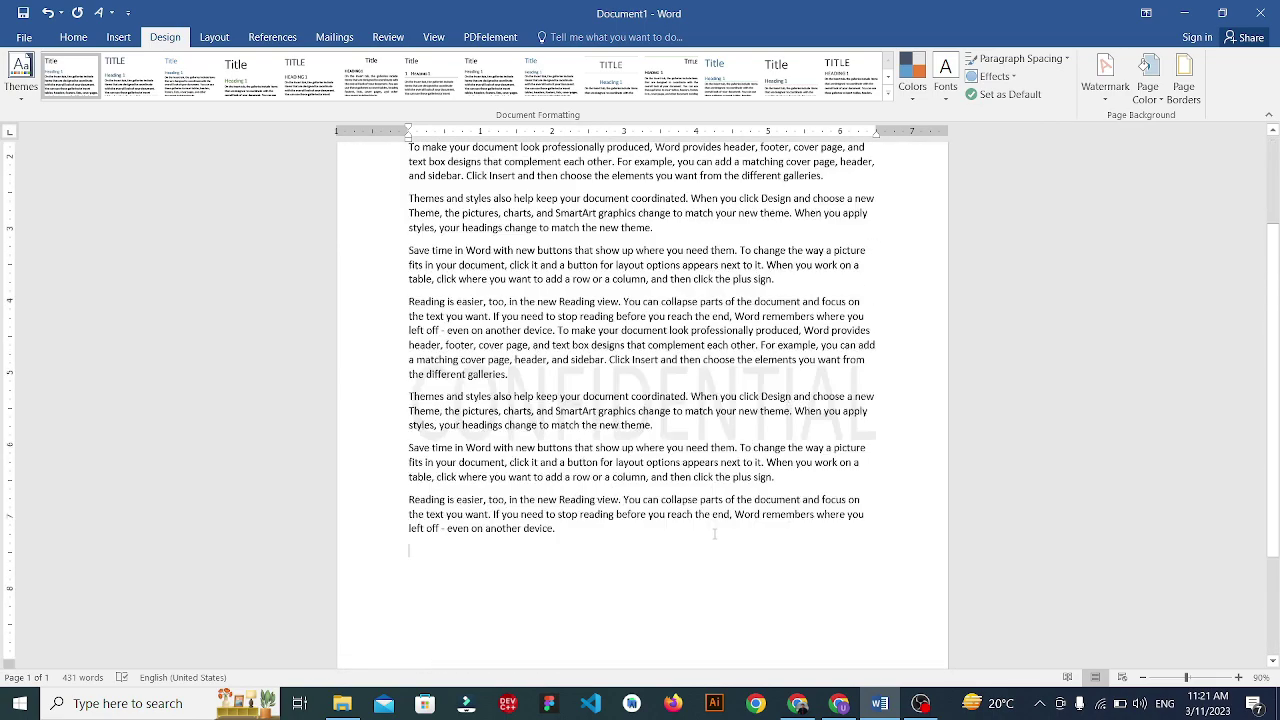
pyautogui.scroll(2, 728, 521)
# Switch to the diagonal CONFIDENTIAL 1 watermark instead.
pyautogui.click(1113, 83)
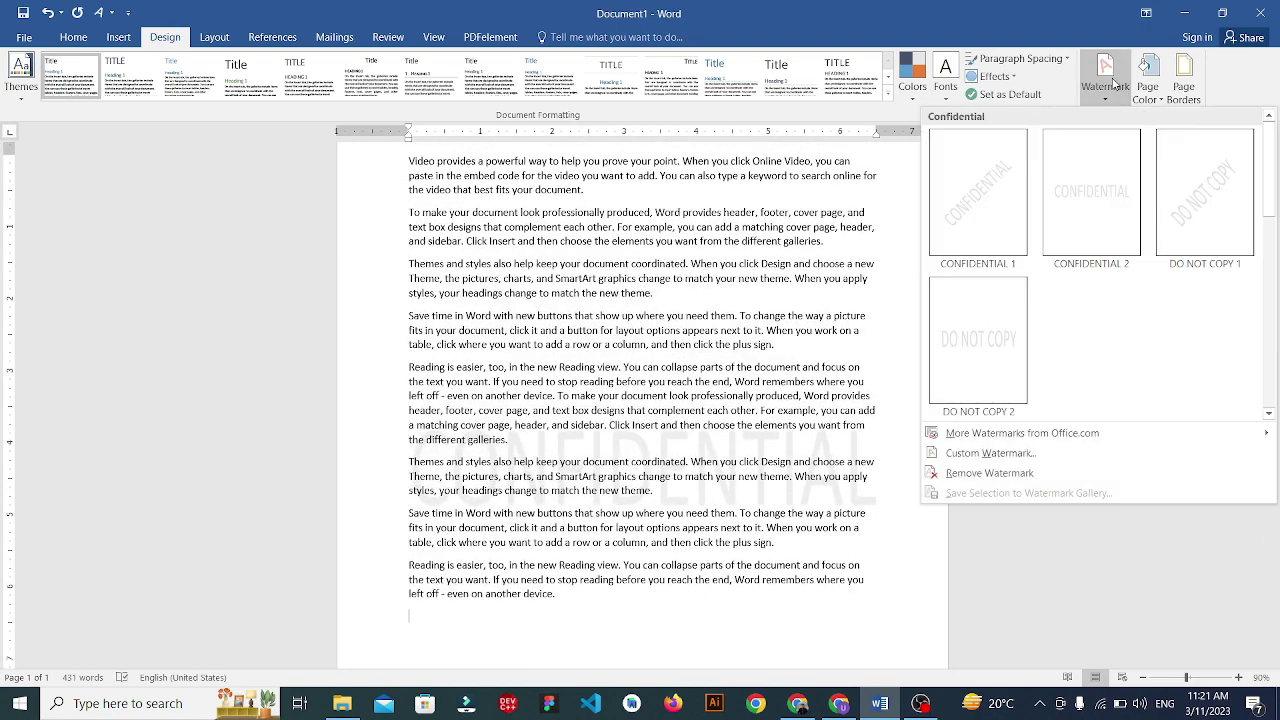
pyautogui.click(1005, 233)
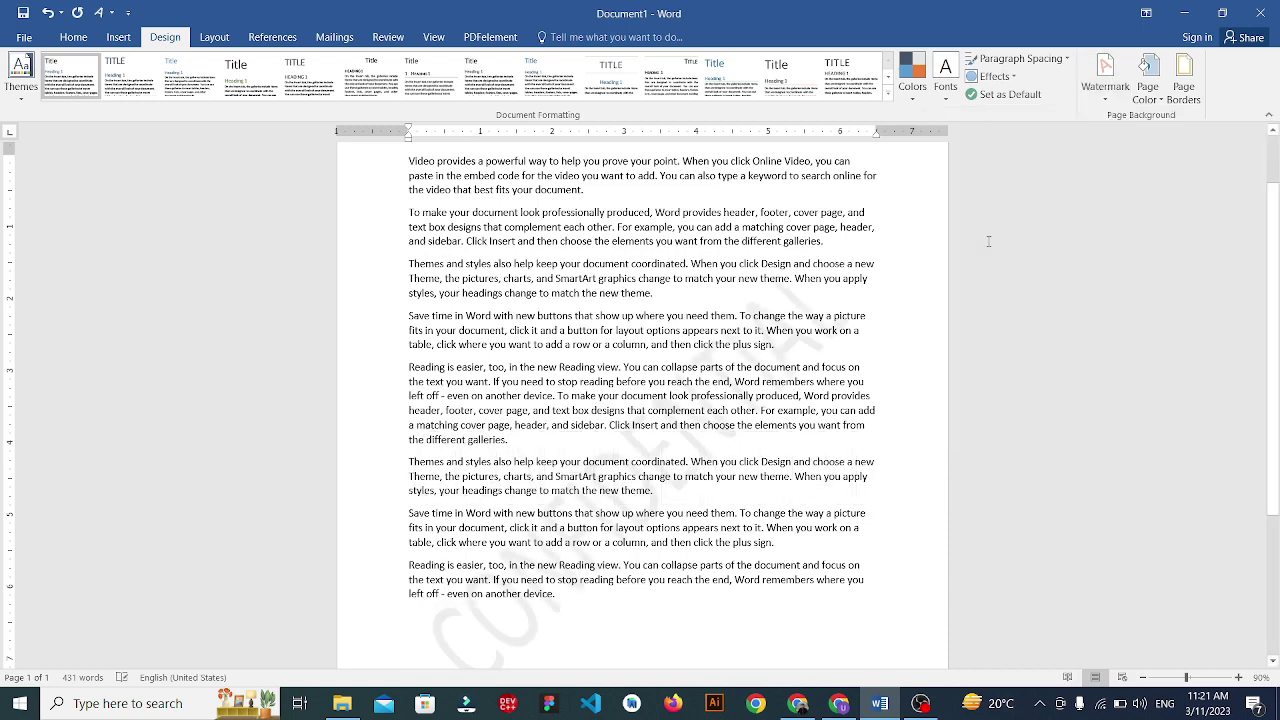
pyautogui.scroll(-3, 755, 406)
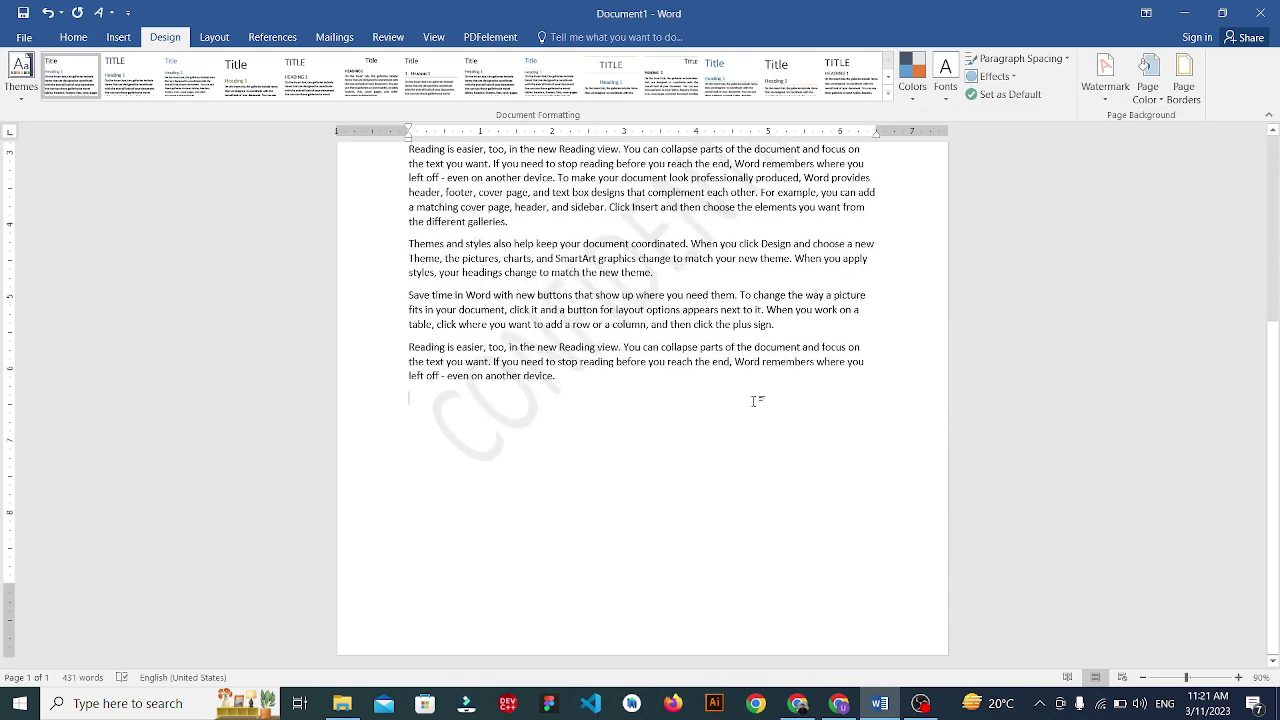
pyautogui.scroll(3, 755, 400)
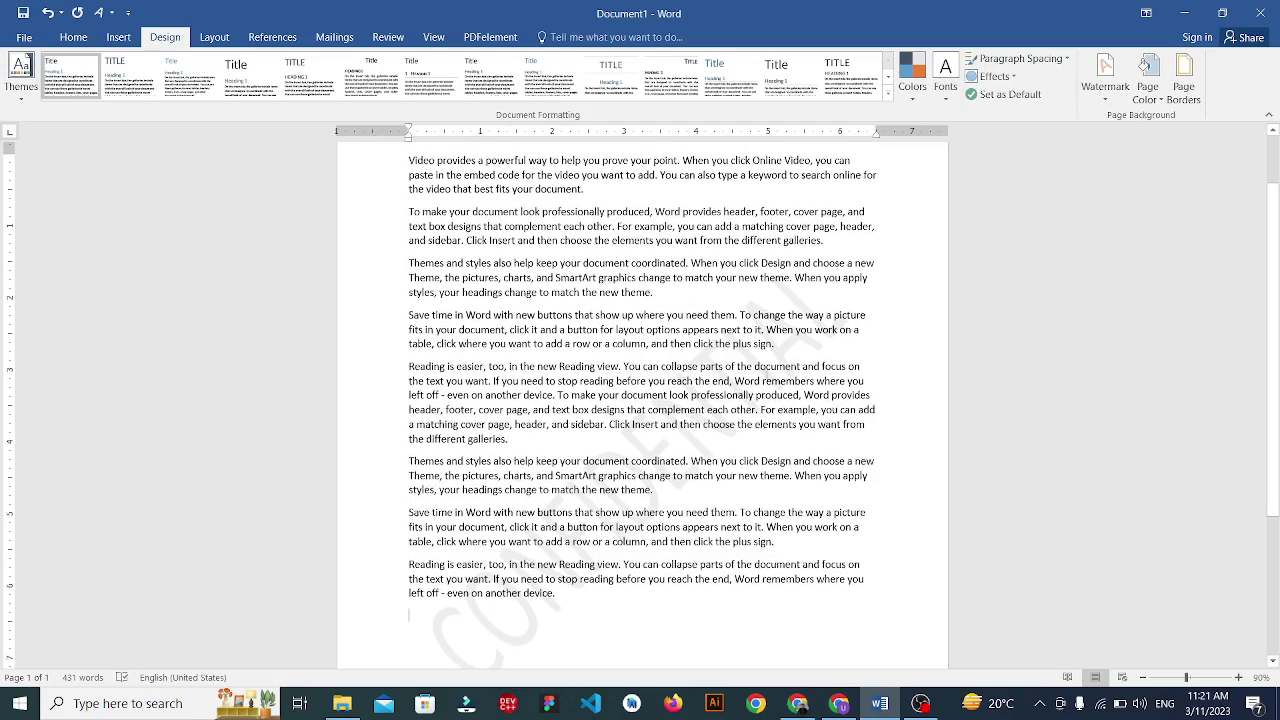
pyautogui.click(1105, 80)
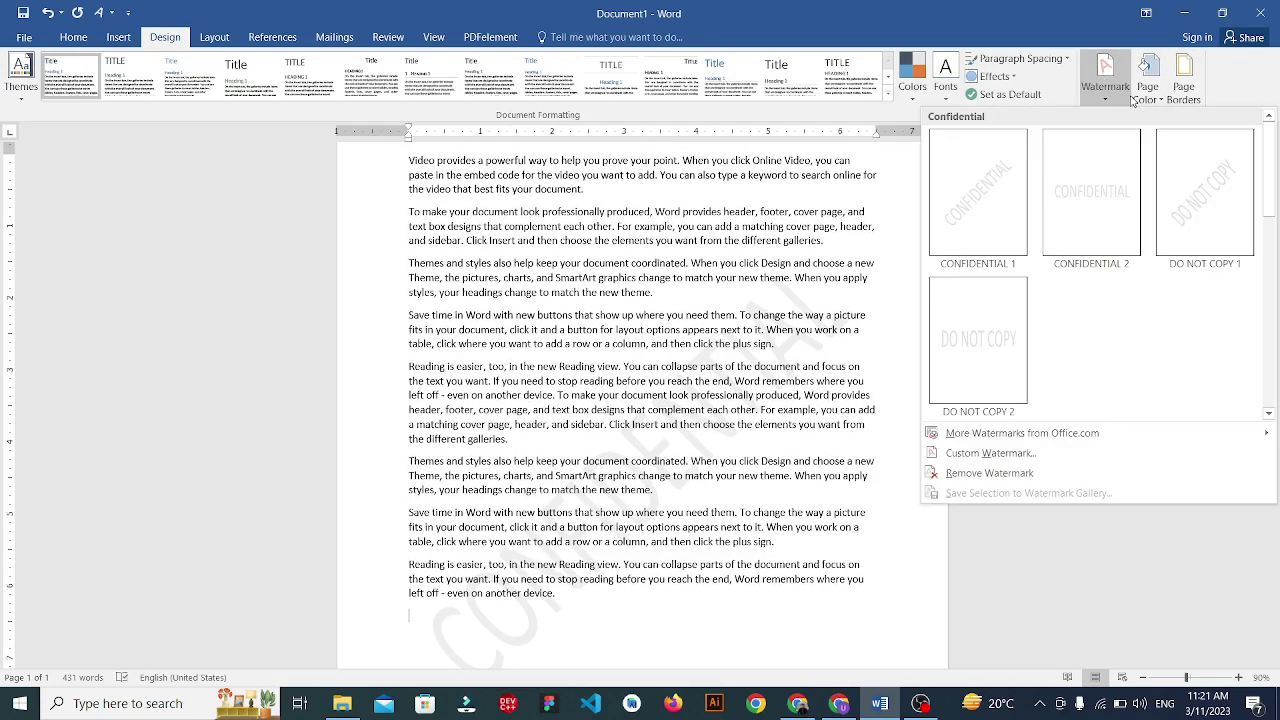
# Apply DO NOT COPY 1, then switch to the horizontal DO NOT COPY 2 watermark.
pyautogui.click(1215, 180)
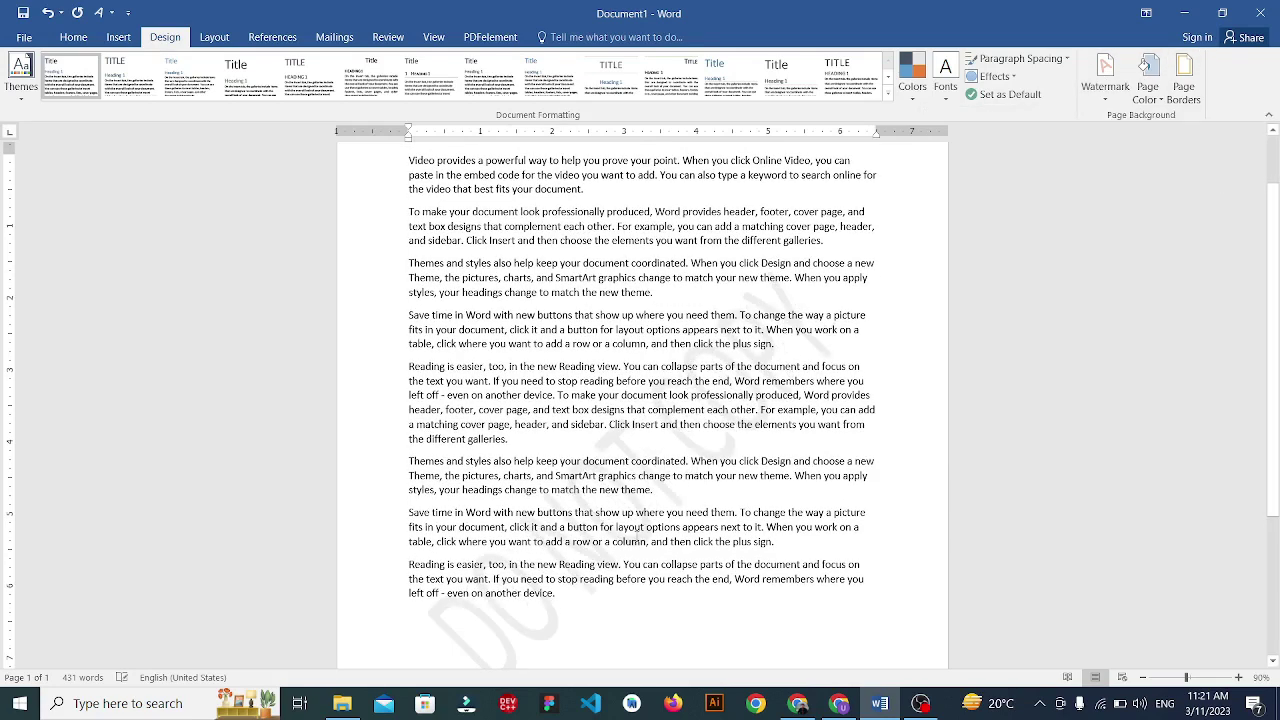
pyautogui.scroll(-2, 633, 537)
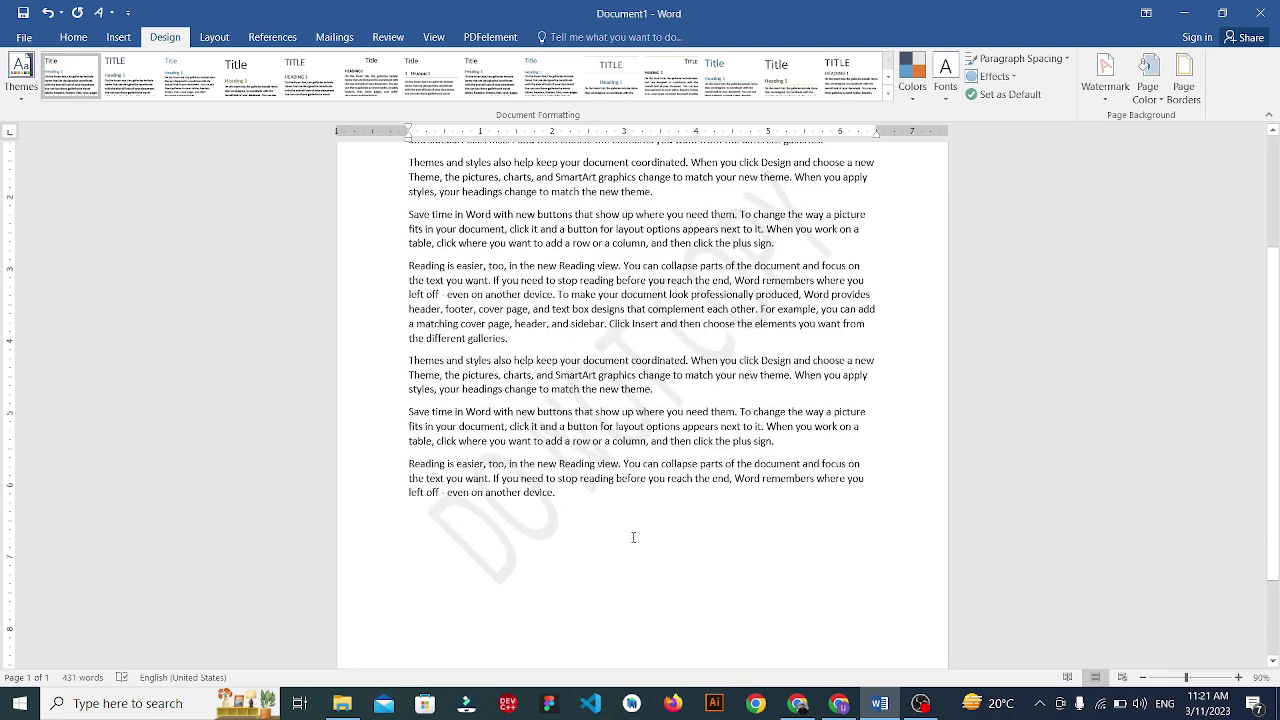
pyautogui.click(1105, 75)
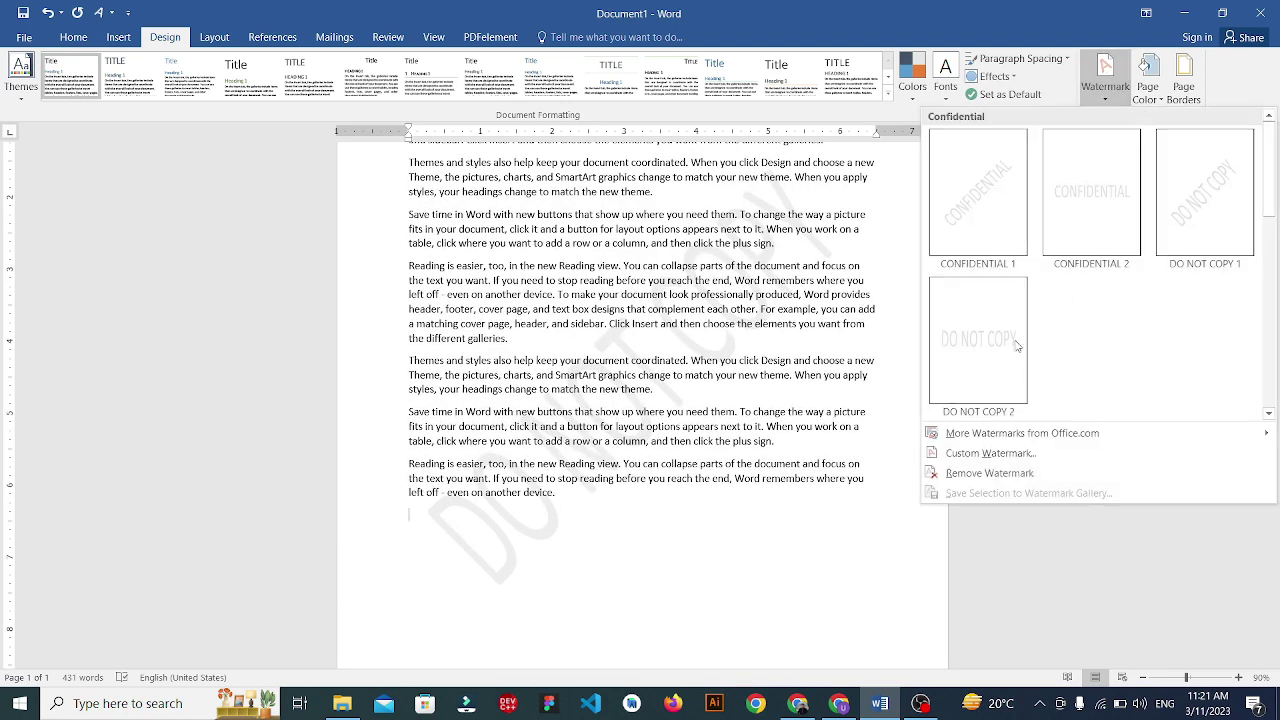
pyautogui.click(972, 388)
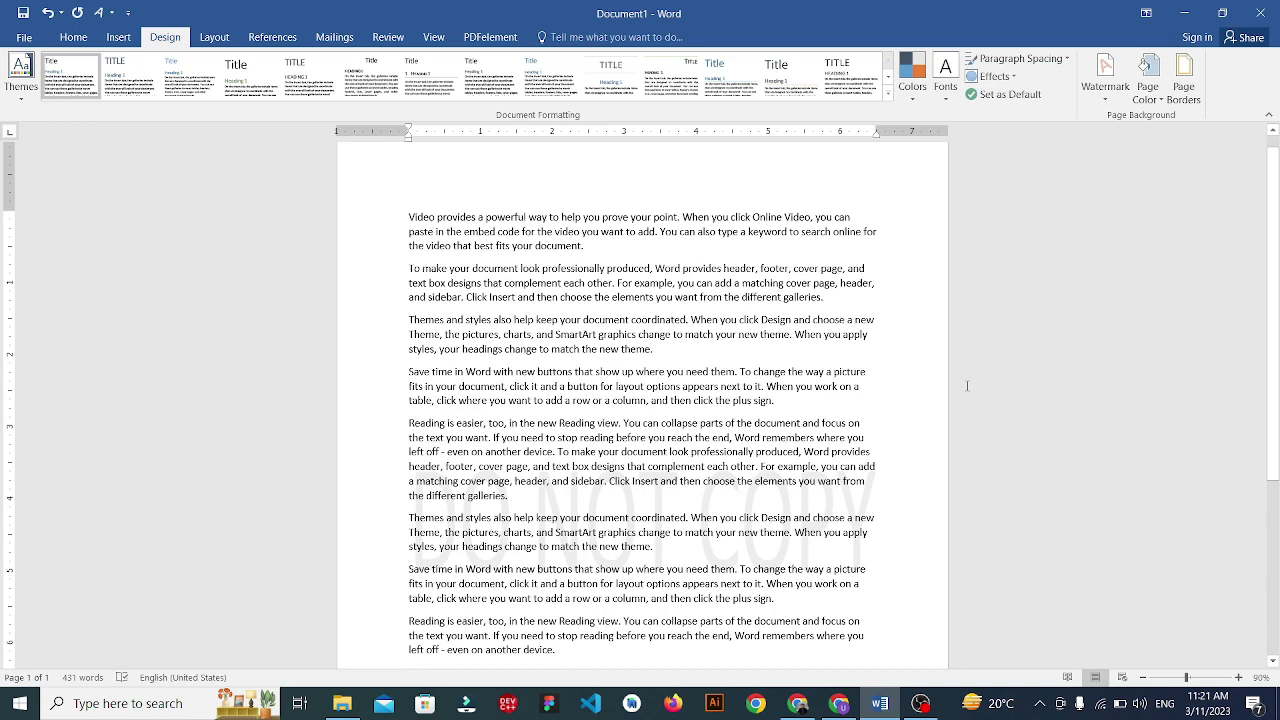
# Create and apply a custom red text watermark reading 'Tech Parallax' in place of DO NOT COPY.
pyautogui.click(1107, 88)
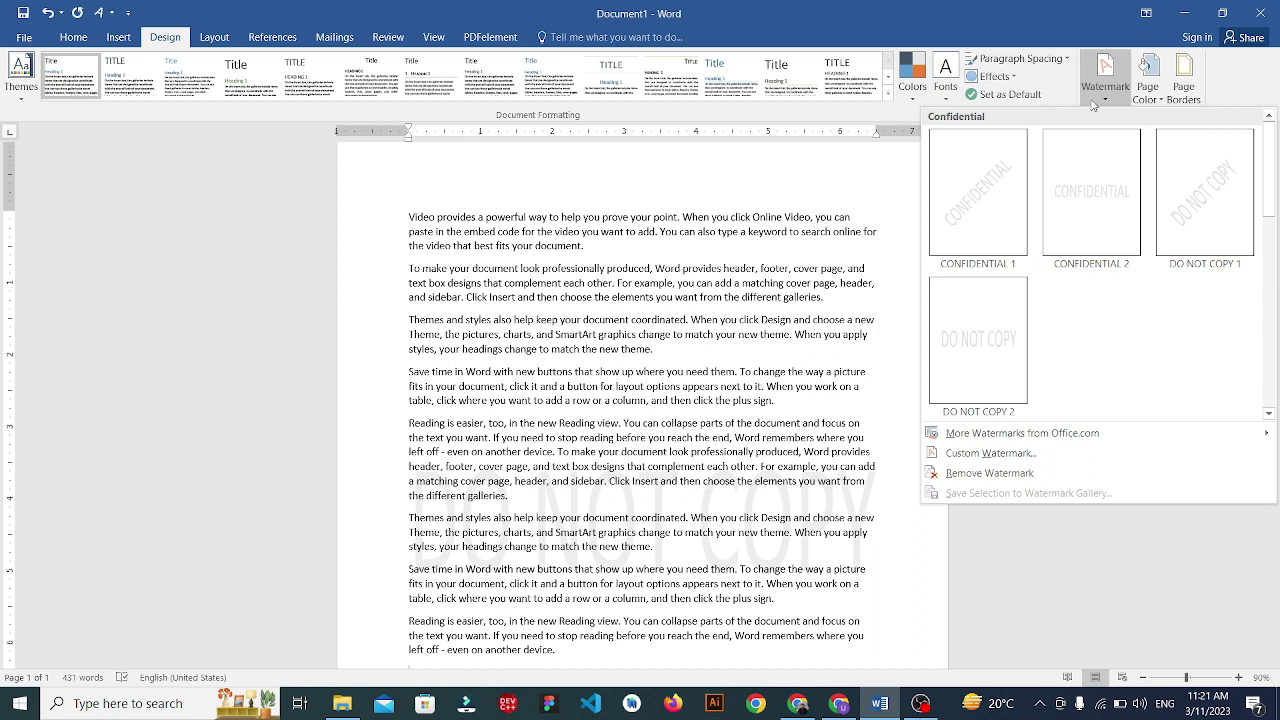
pyautogui.click(1042, 452)
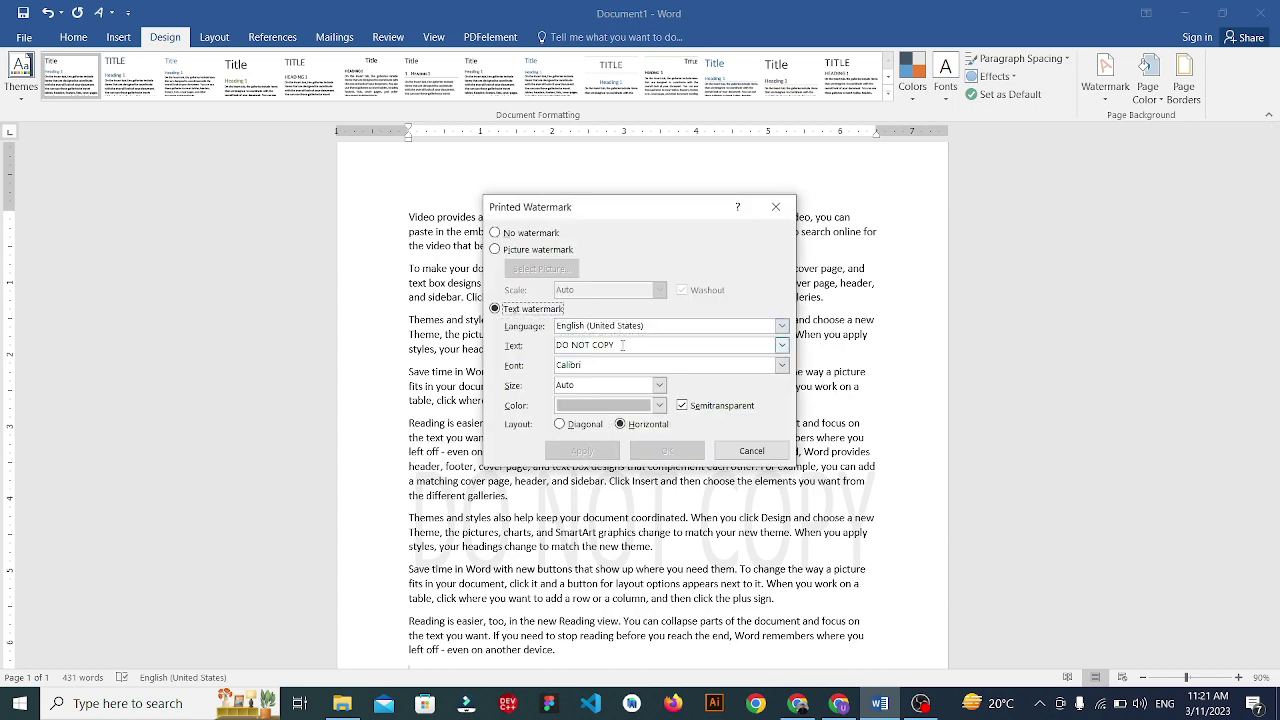
pyautogui.moveTo(618, 345); pyautogui.dragTo(545, 341)
pyautogui.press('BackSpace')
pyautogui.write('Tech')
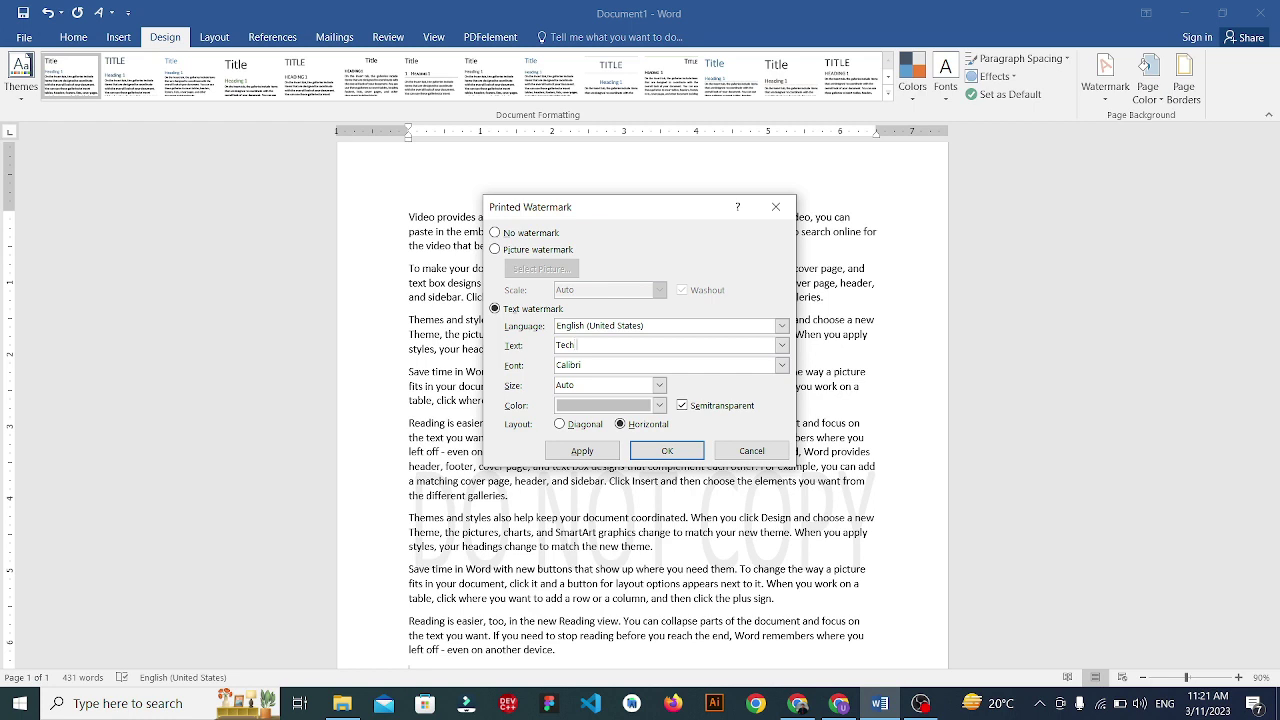
pyautogui.write(' Paralla')
pyautogui.write('x')
pyautogui.click(664, 410)
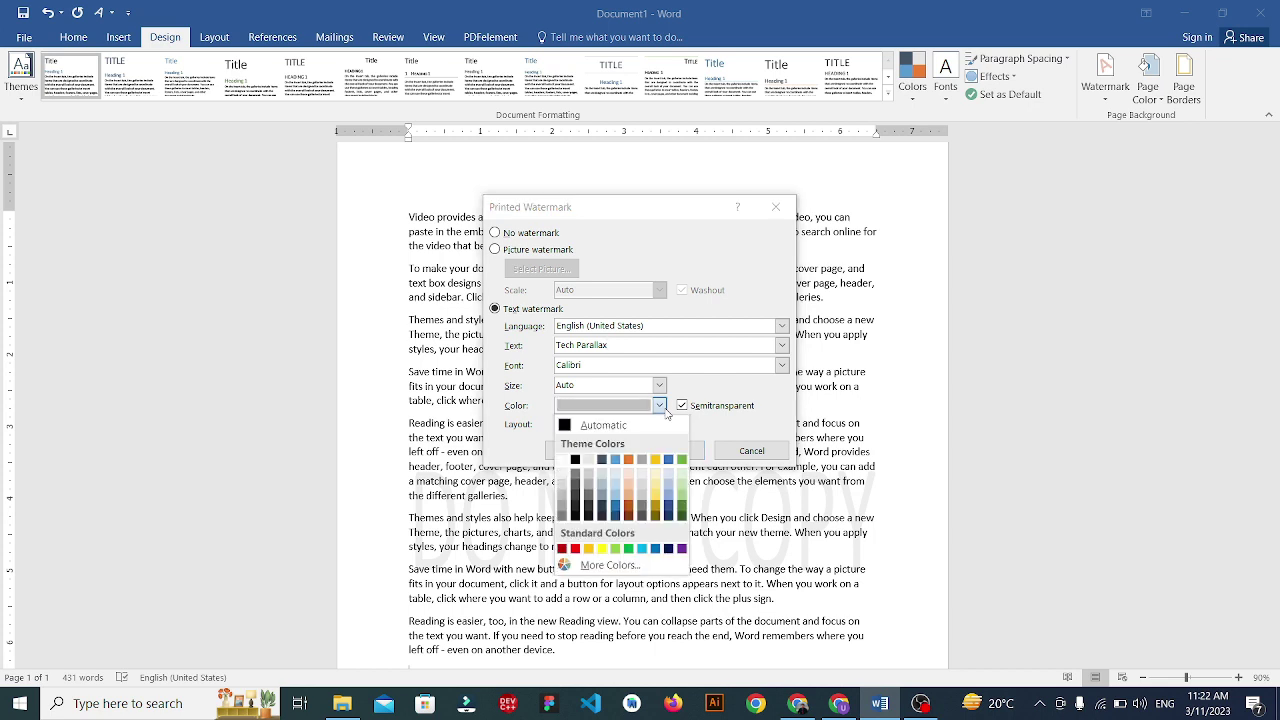
pyautogui.click(578, 553)
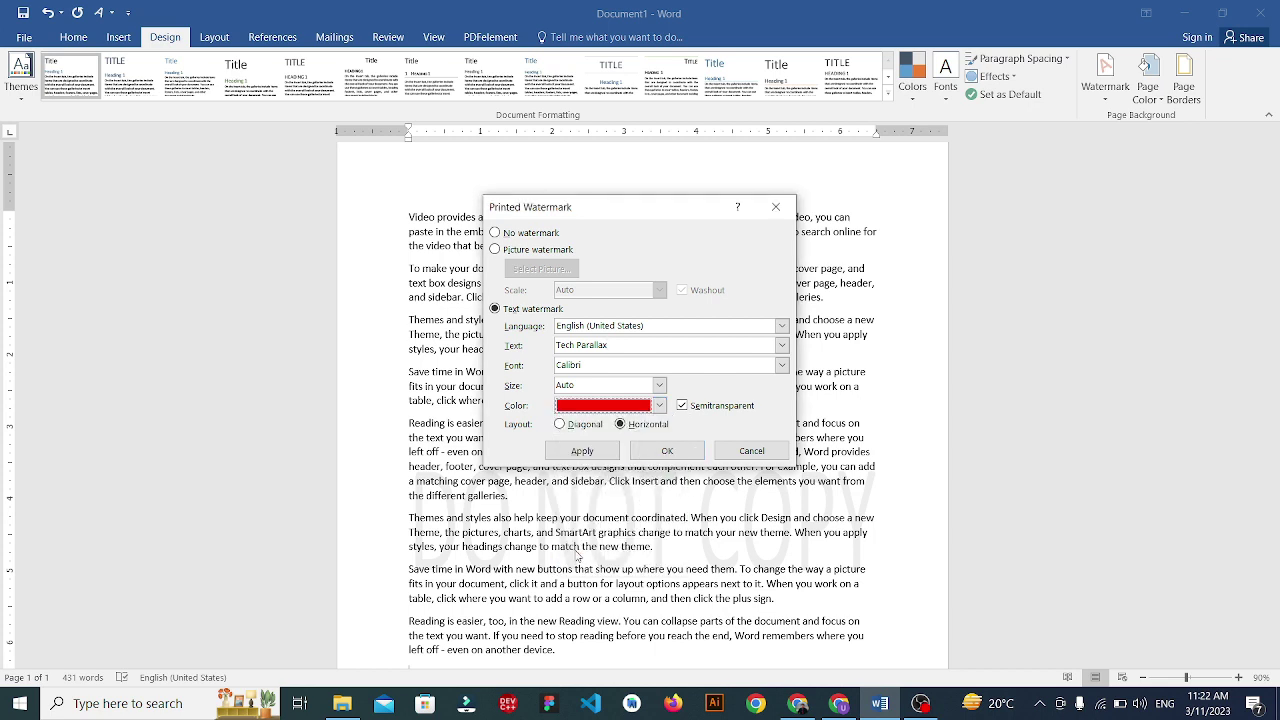
pyautogui.click(580, 451)
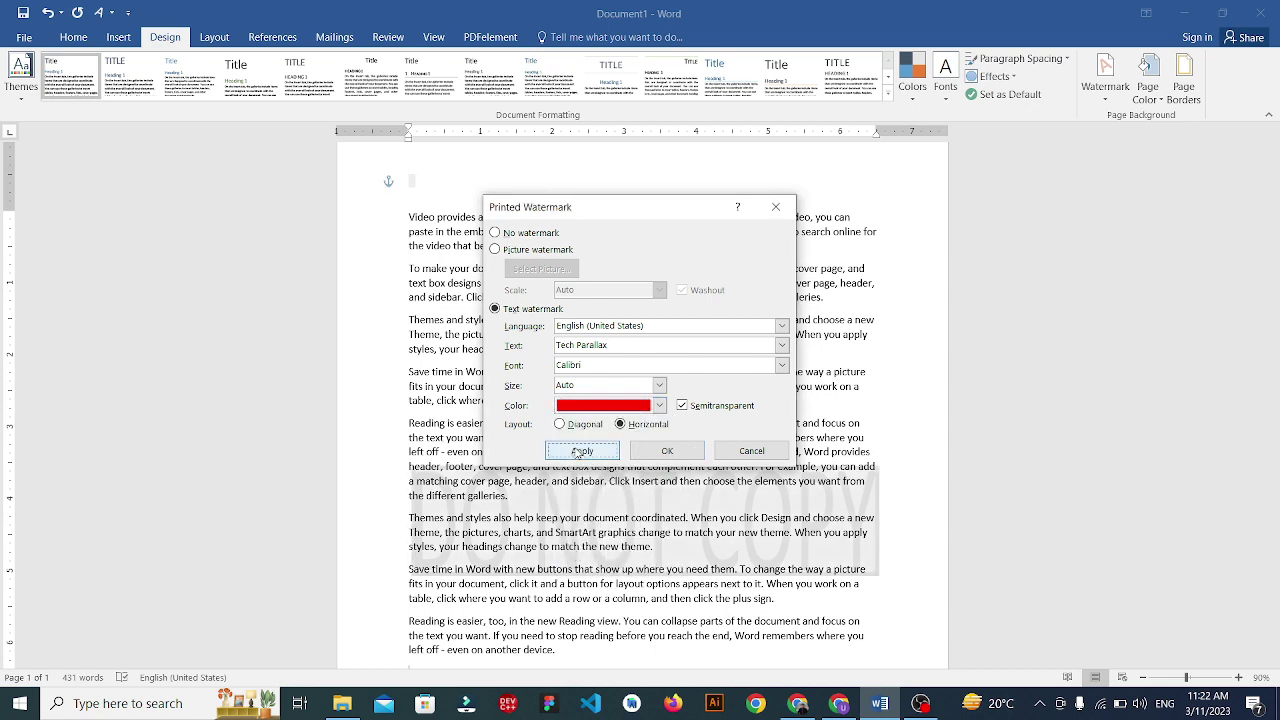
# Close the Printed Watermark dialog and scroll to see the red watermark on both pages.
pyautogui.click(751, 451)
pyautogui.scroll(-5, 668, 527)
pyautogui.scroll(-1, 668, 527)
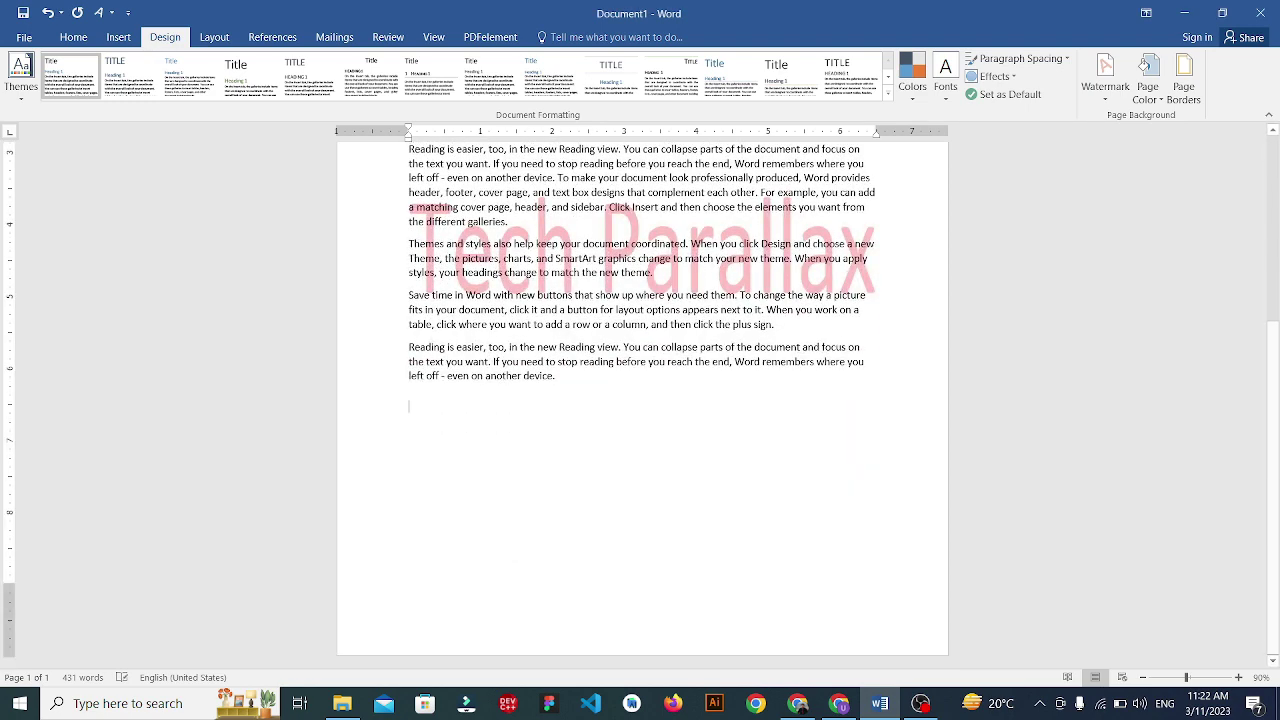
pyautogui.scroll(-3, 668, 527)
pyautogui.scroll(-1, 668, 527)
pyautogui.scroll(-8, 668, 527)
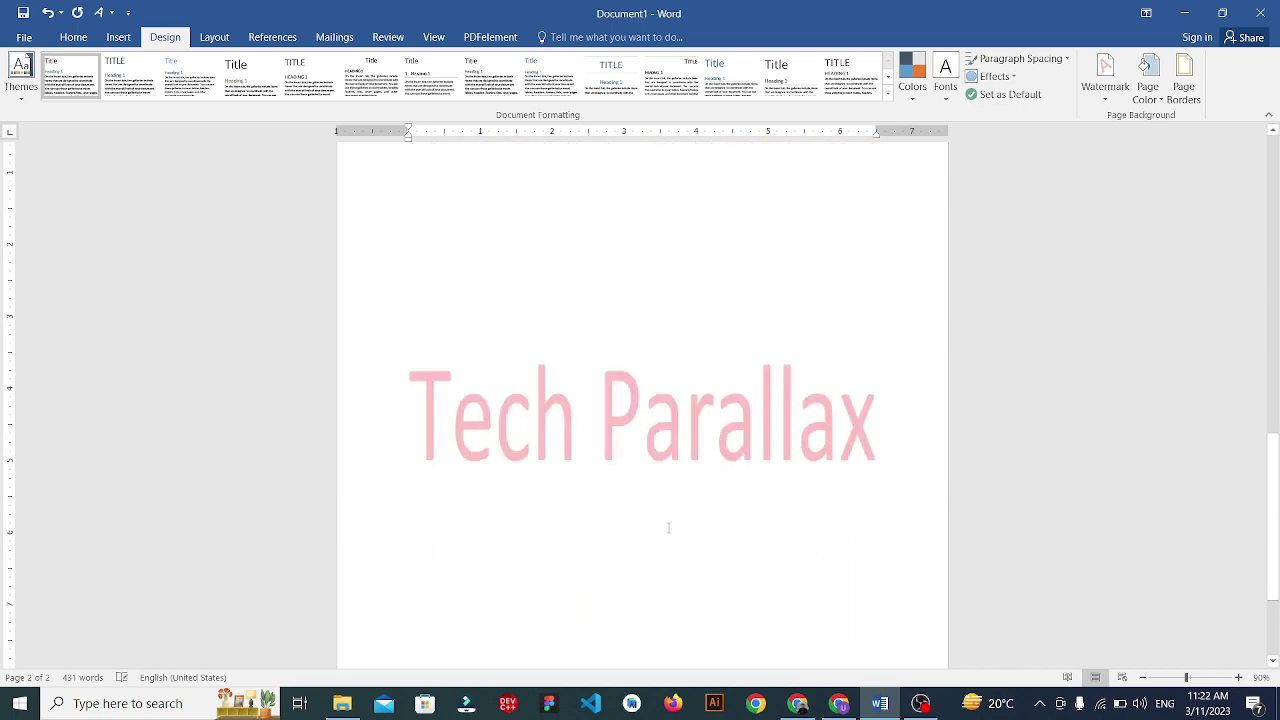
pyautogui.scroll(-3, 668, 527)
pyautogui.scroll(6, 668, 527)
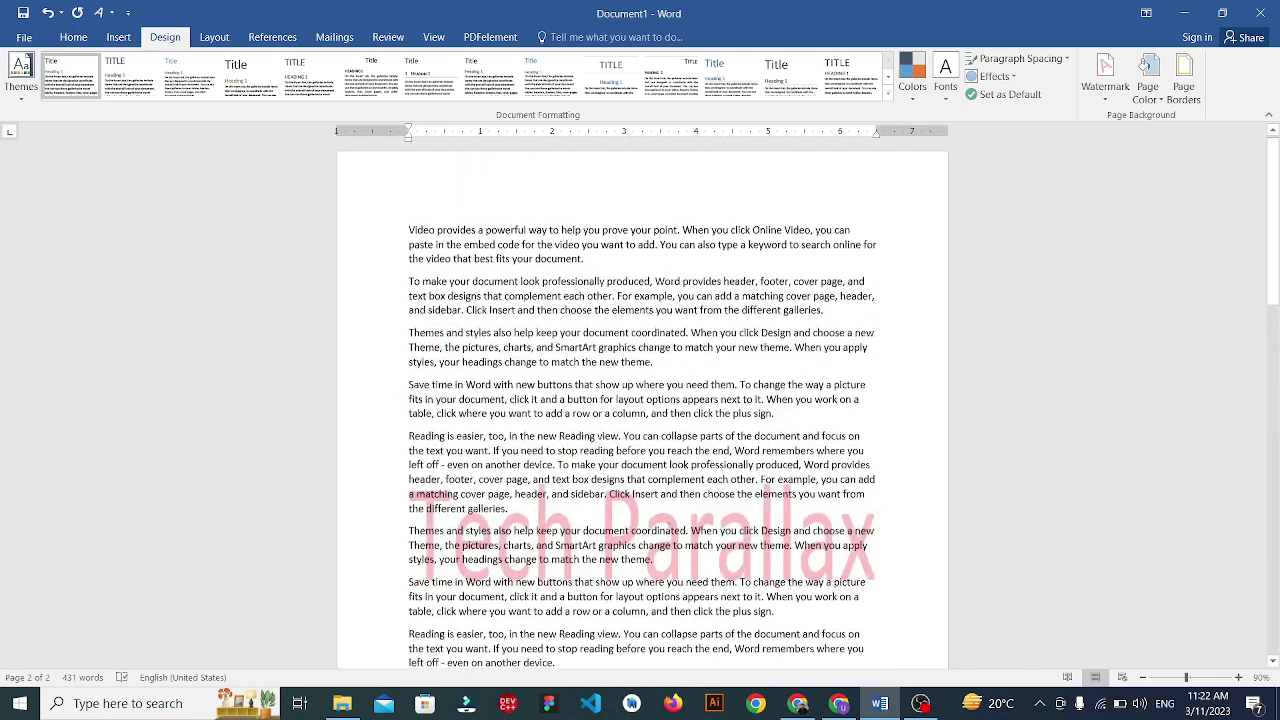
# Change the Tech Parallax watermark layout to Diagonal and check it on both pages.
pyautogui.click(1104, 90)
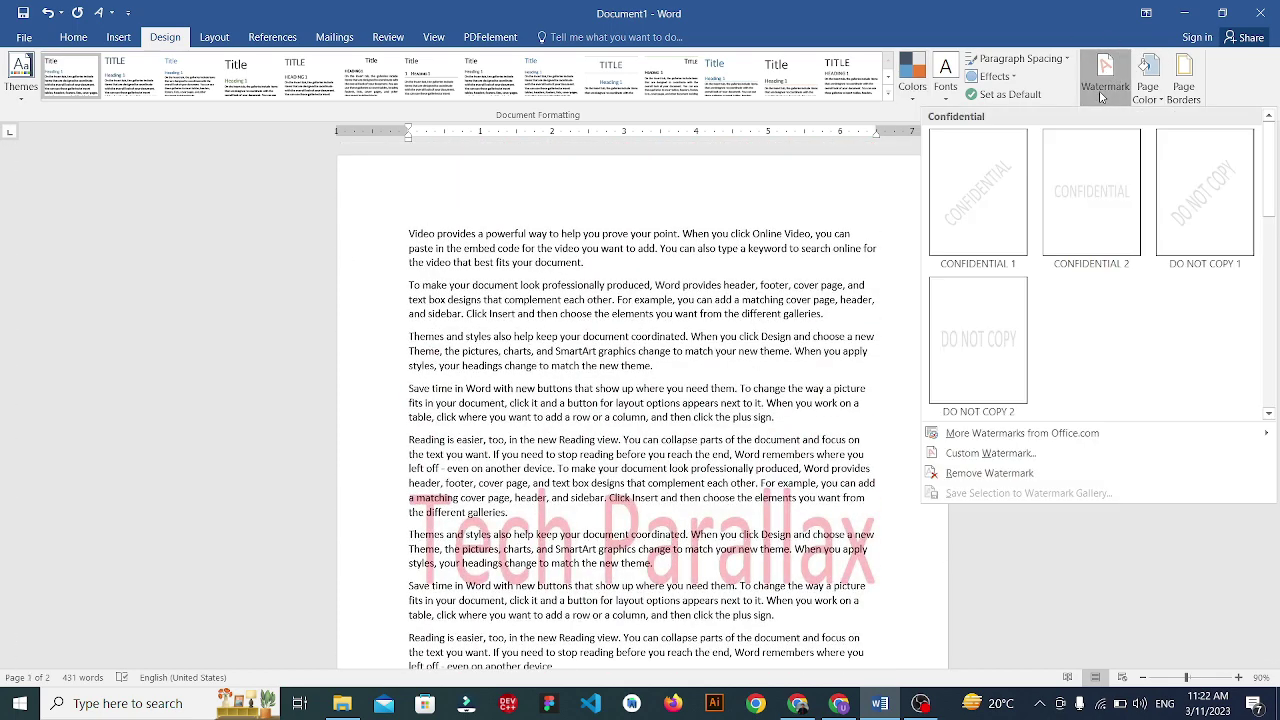
pyautogui.click(990, 453)
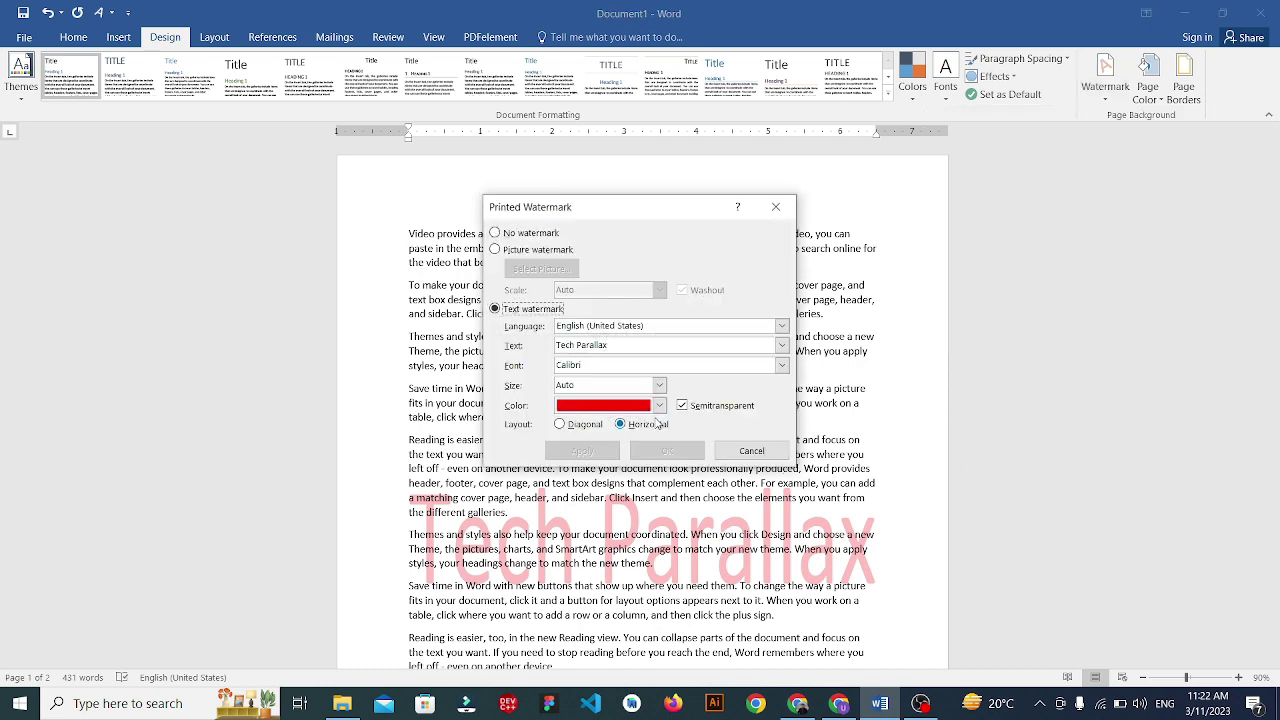
pyautogui.click(578, 426)
pyautogui.click(600, 451)
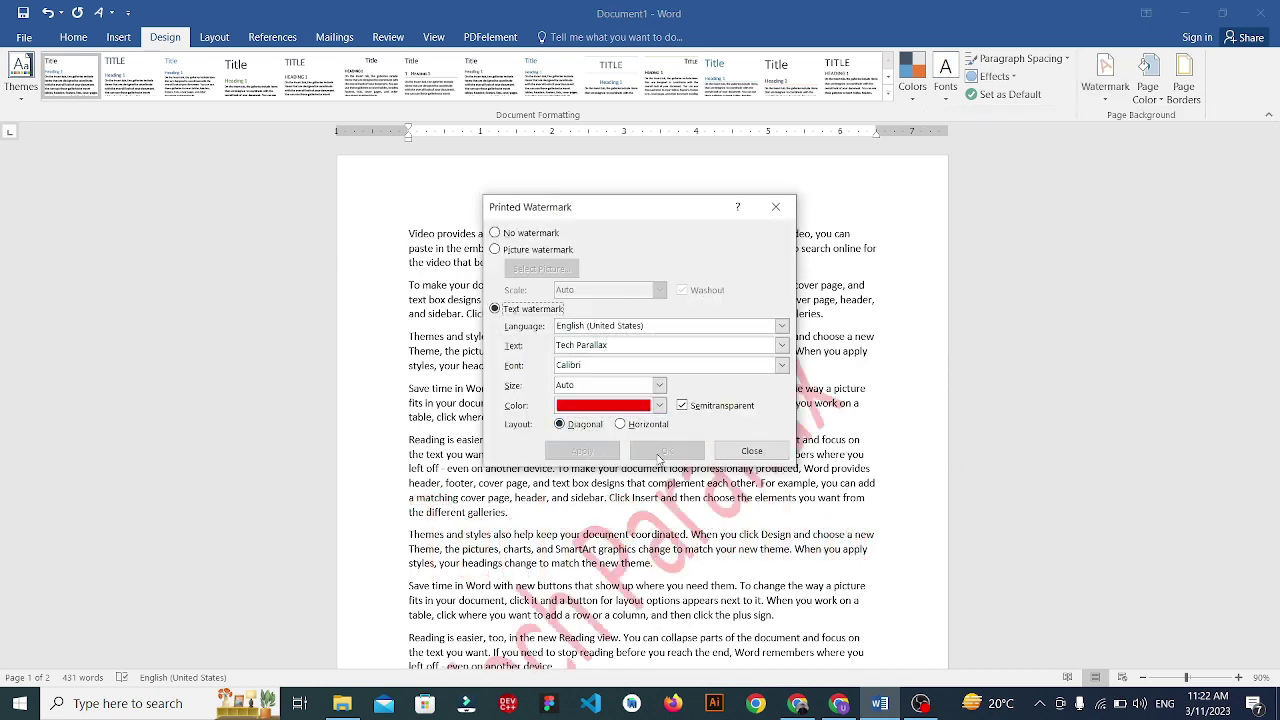
pyautogui.click(752, 451)
pyautogui.scroll(-5, 698, 490)
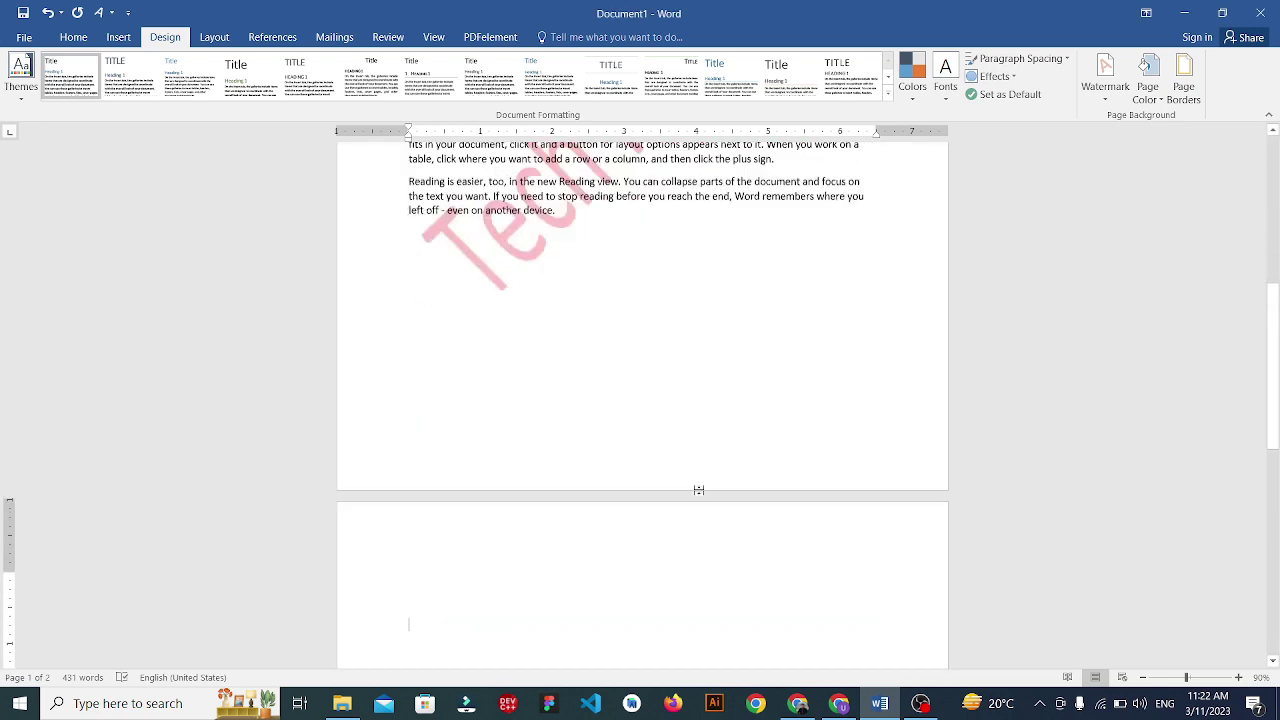
pyautogui.scroll(-5, 698, 490)
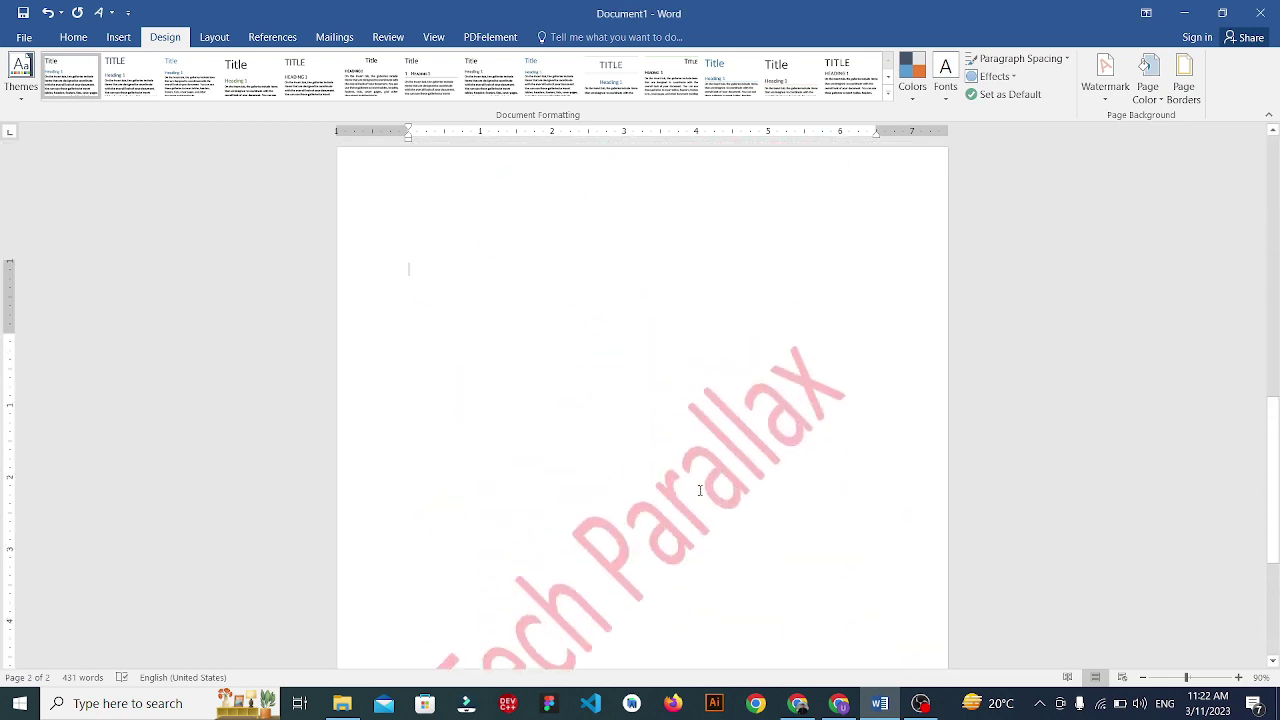
pyautogui.scroll(-1, 700, 490)
pyautogui.scroll(1, 700, 490)
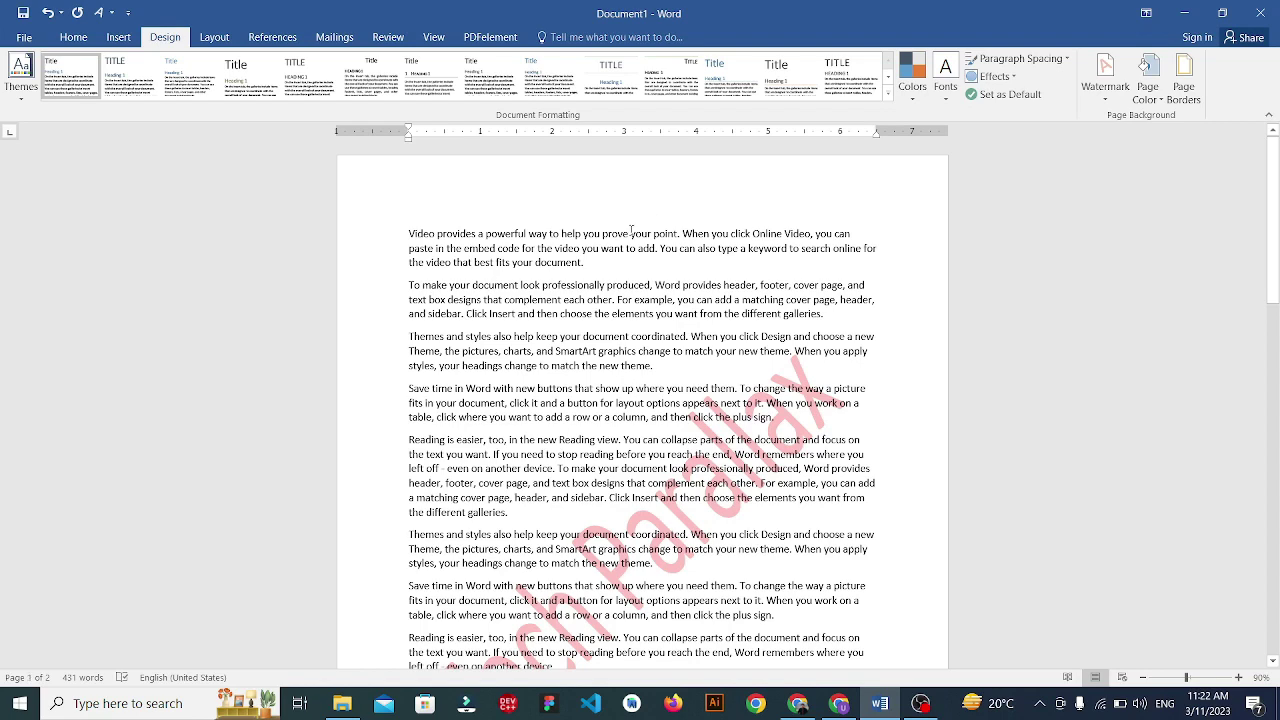
pyautogui.scroll(-6, 595, 322)
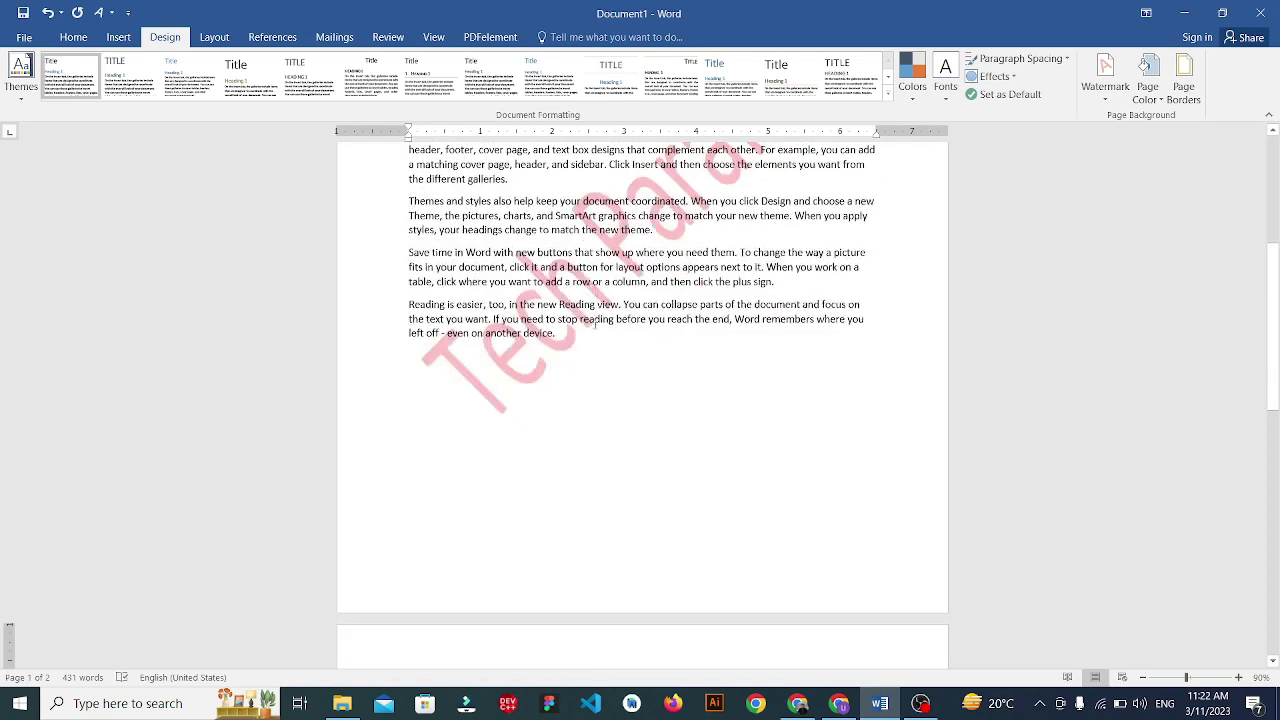
pyautogui.scroll(4, 595, 322)
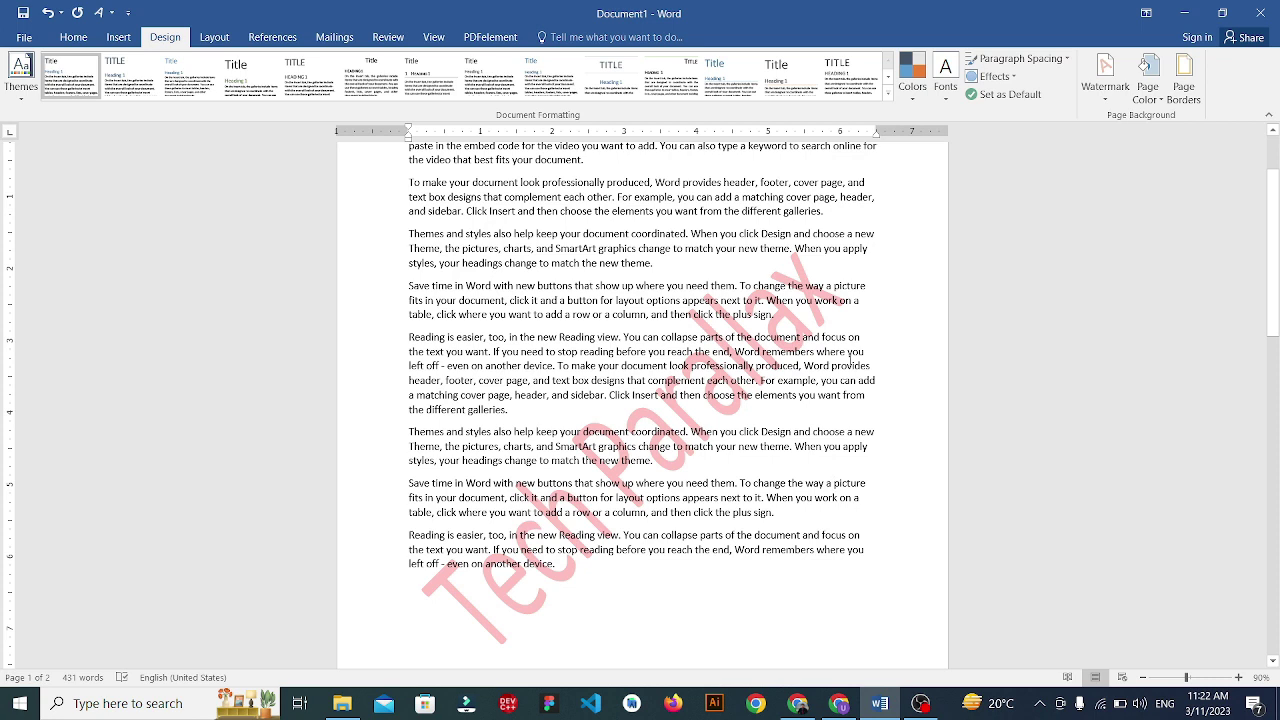
# In Custom Watermark, switch from a text watermark to a picture watermark.
pyautogui.click(1106, 98)
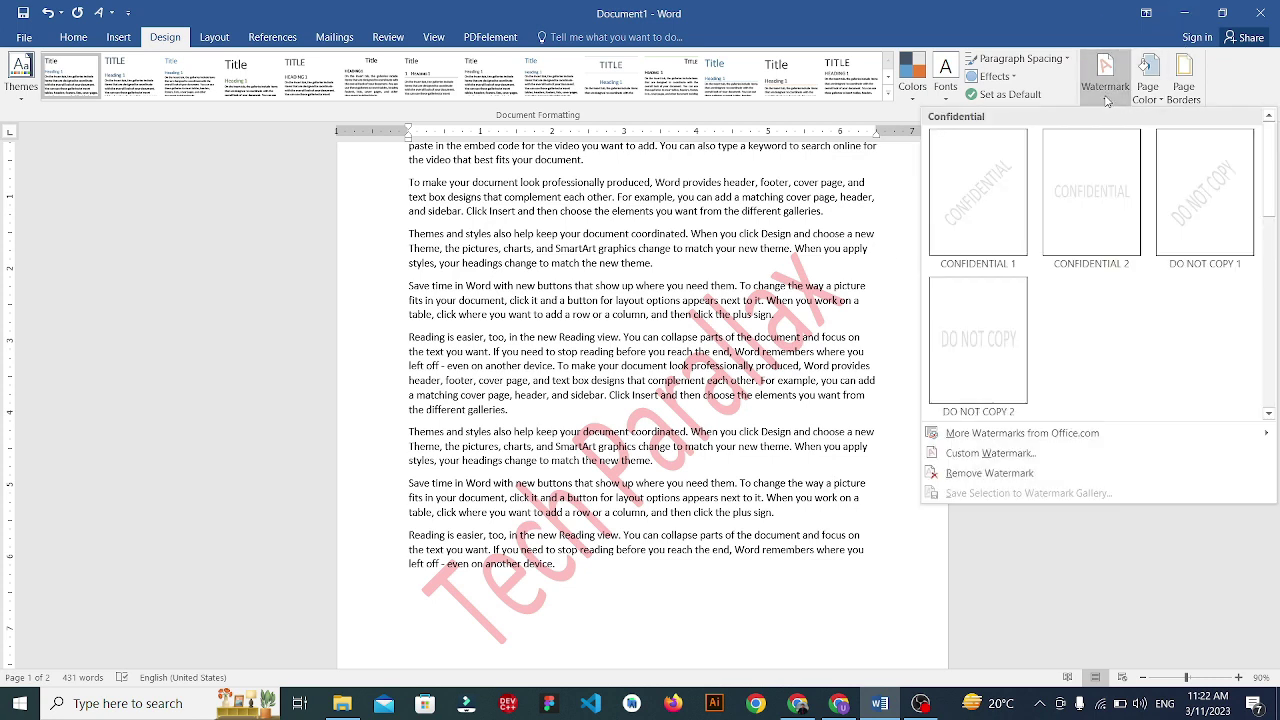
pyautogui.click(986, 455)
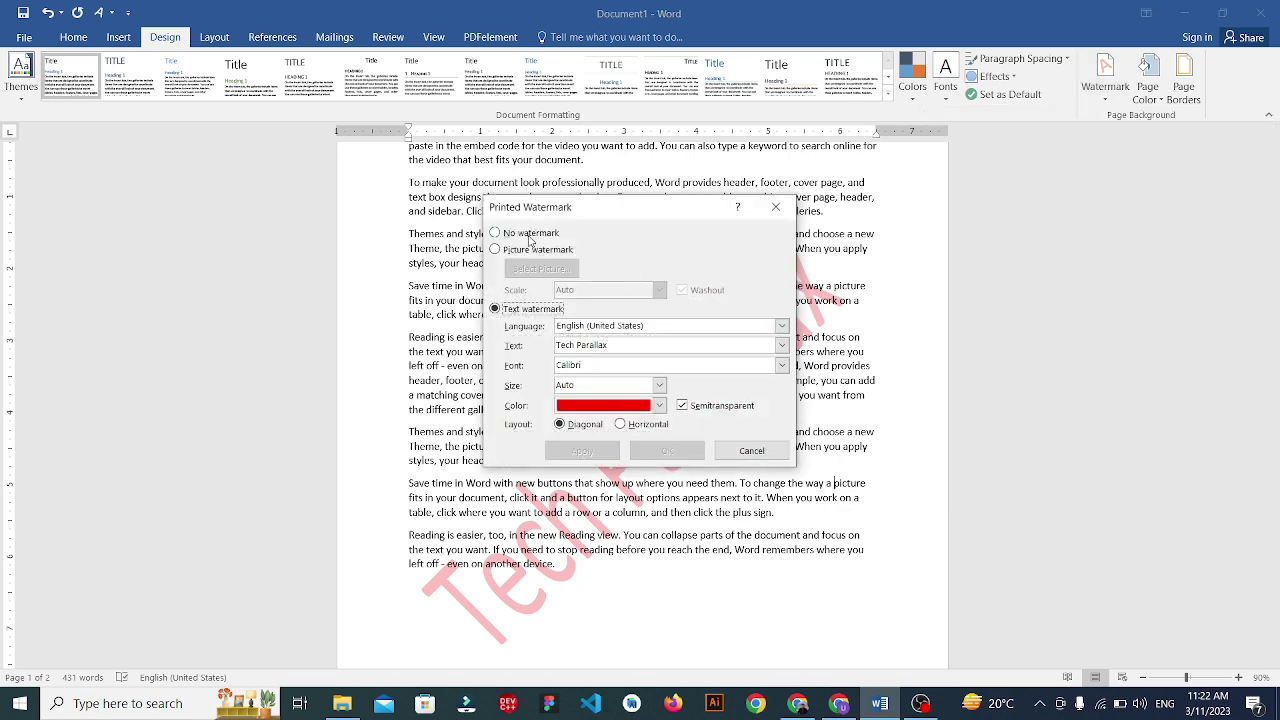
pyautogui.click(529, 236)
pyautogui.click(527, 252)
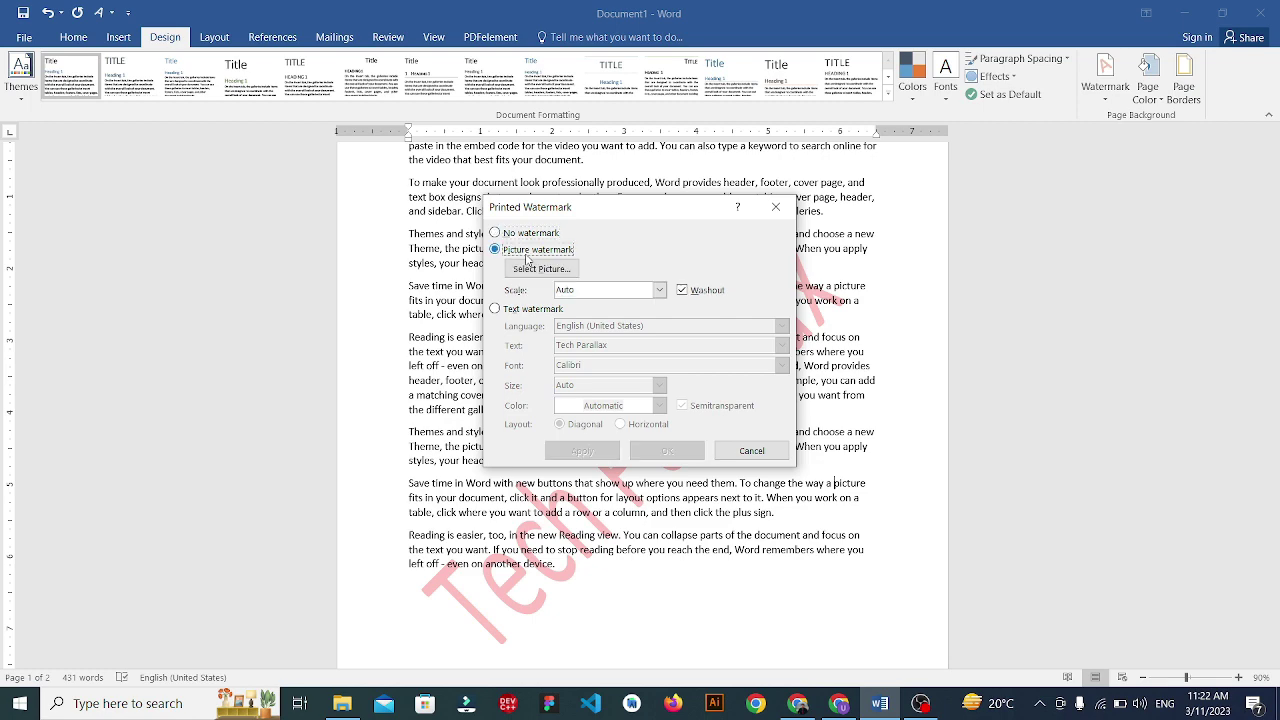
pyautogui.click(541, 268)
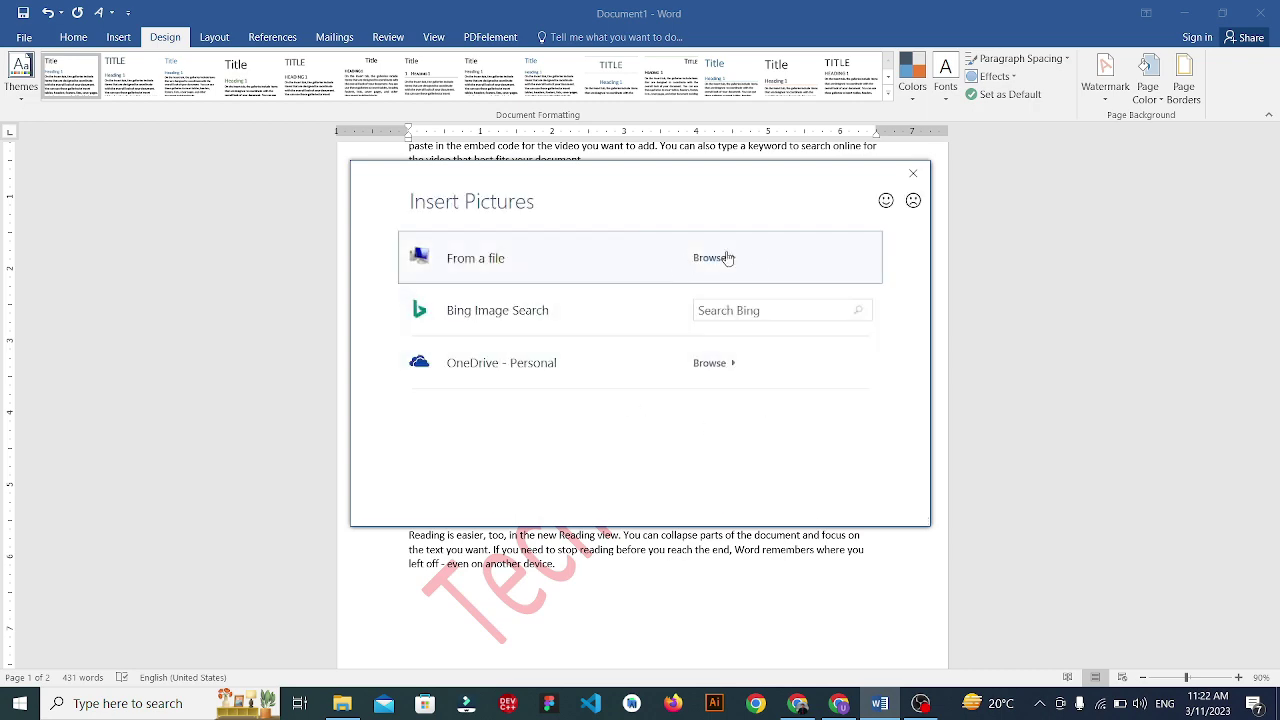
# Use 'Simple Travel Vlog Youtube Thumbnail (1).png' from Downloads as the picture watermark.
pyautogui.click(737, 266)
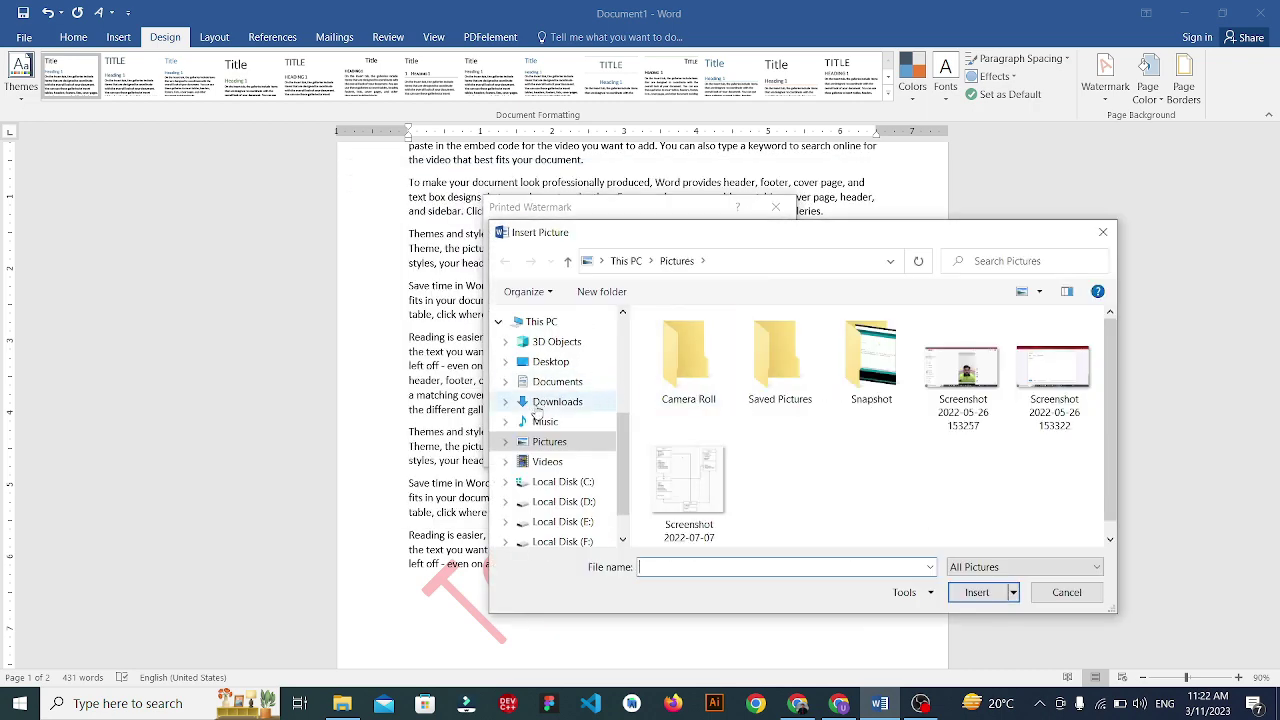
pyautogui.click(540, 403)
pyautogui.click(727, 355)
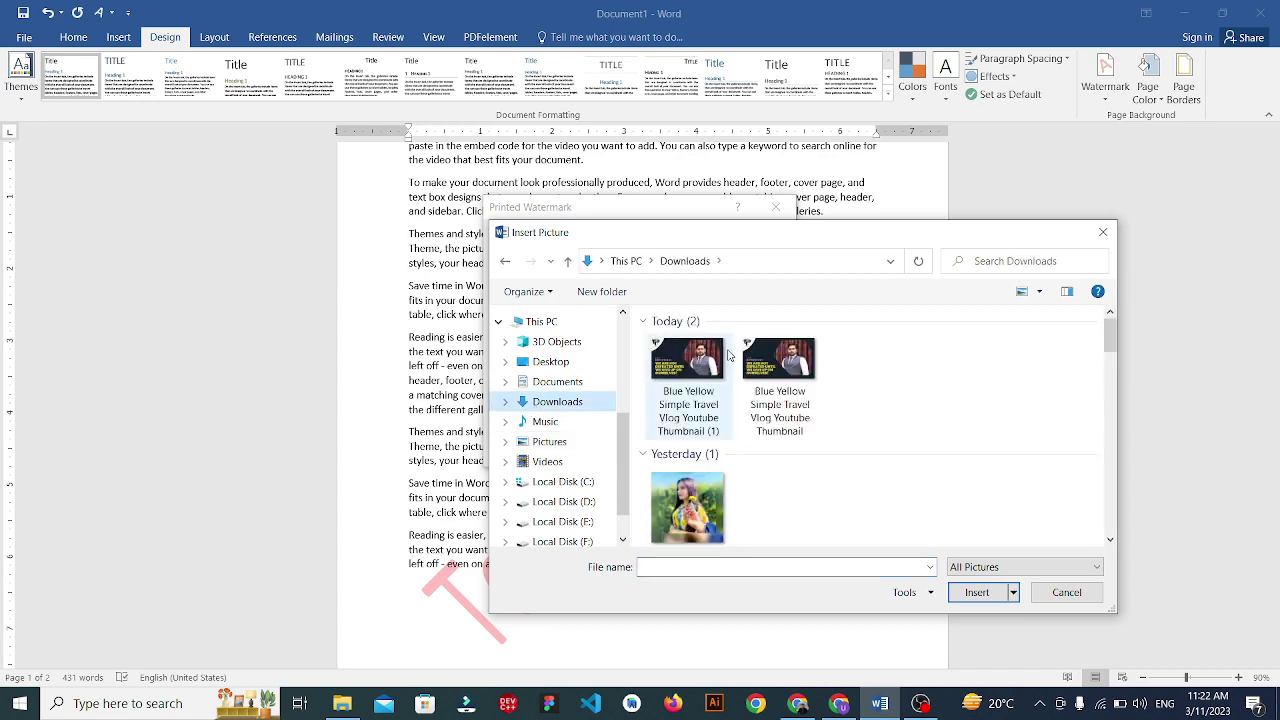
pyautogui.click(977, 592)
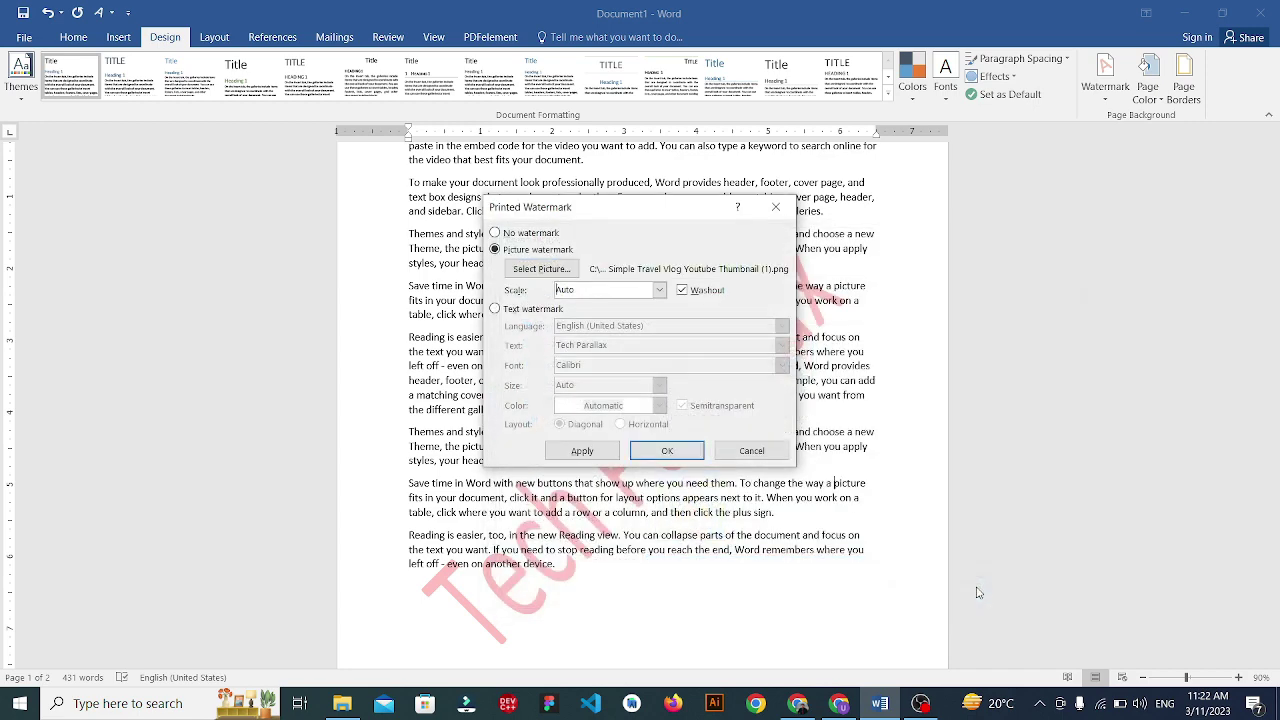
pyautogui.click(654, 455)
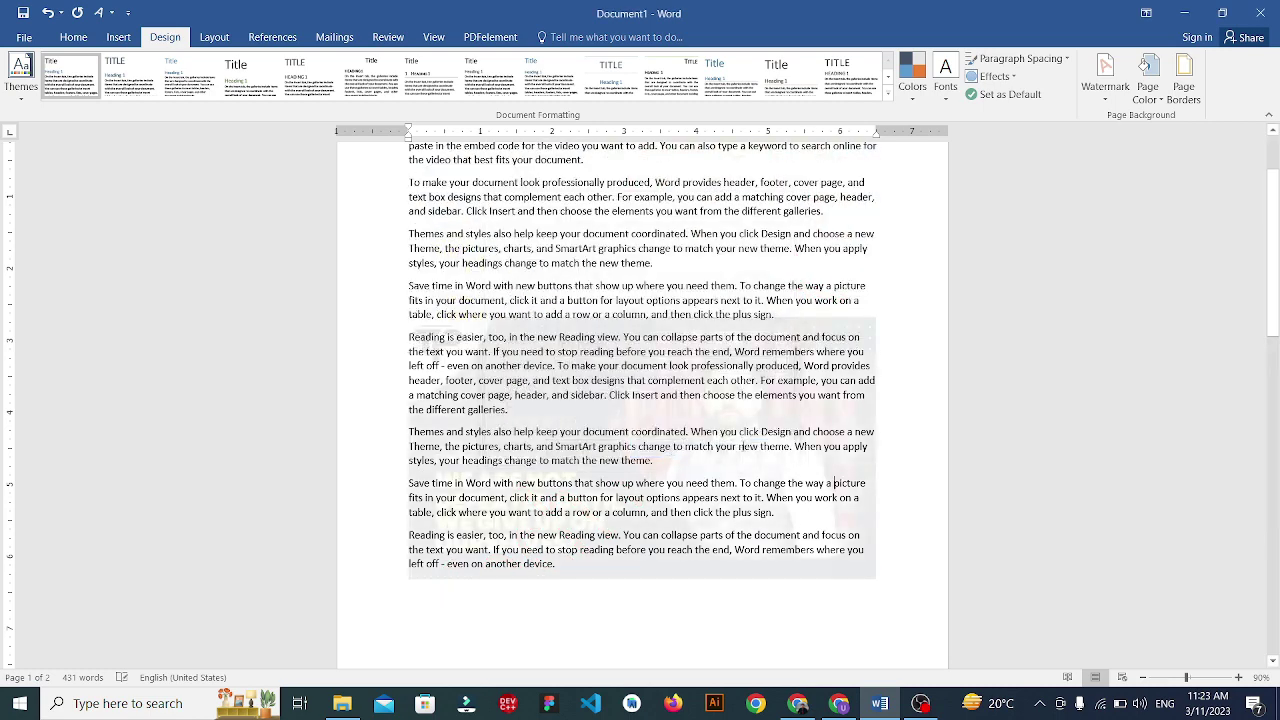
pyautogui.scroll(-7, 675, 493)
pyautogui.scroll(6, 675, 493)
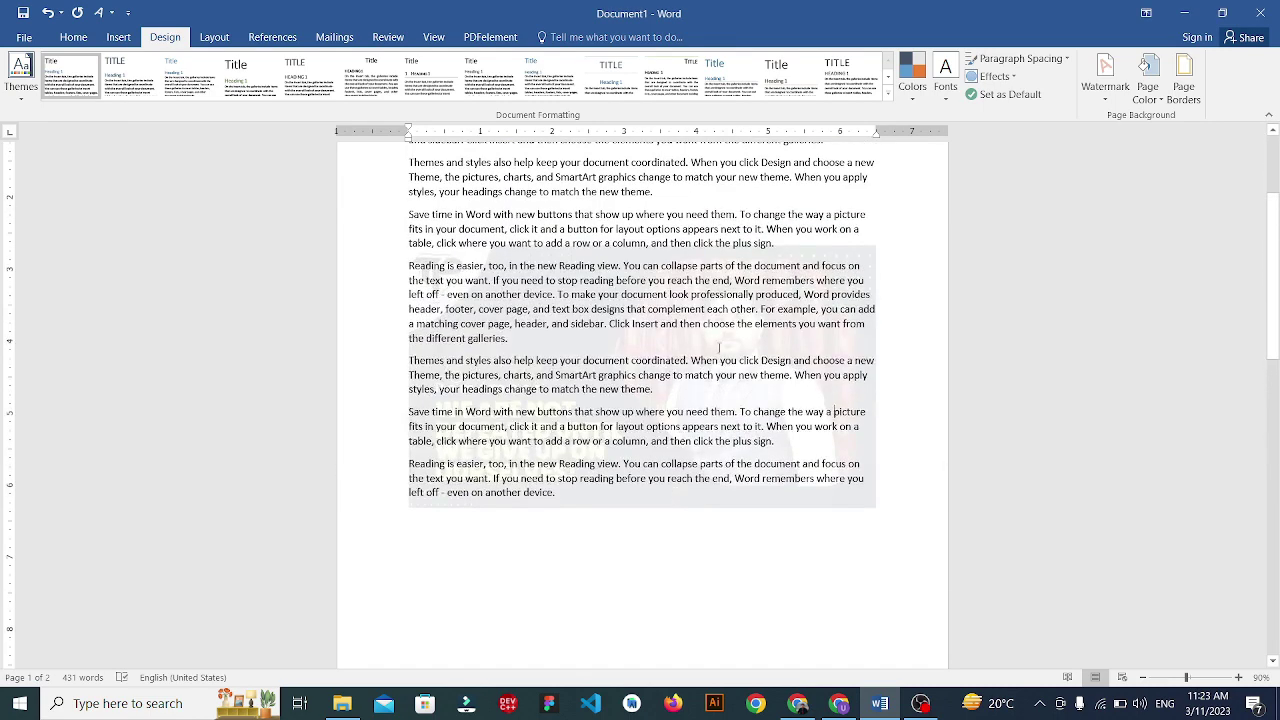
pyautogui.click(1105, 75)
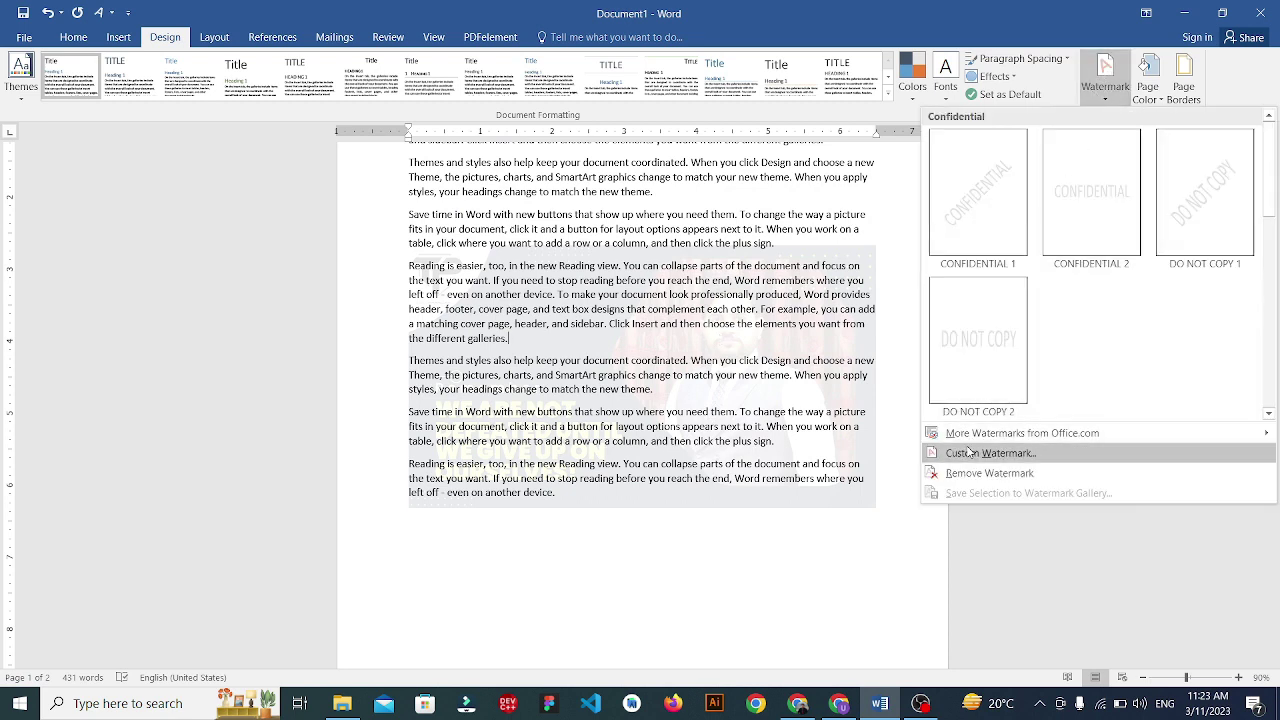
# Remove the picture watermark and scroll through both pages to confirm it is gone.
pyautogui.click(956, 479)
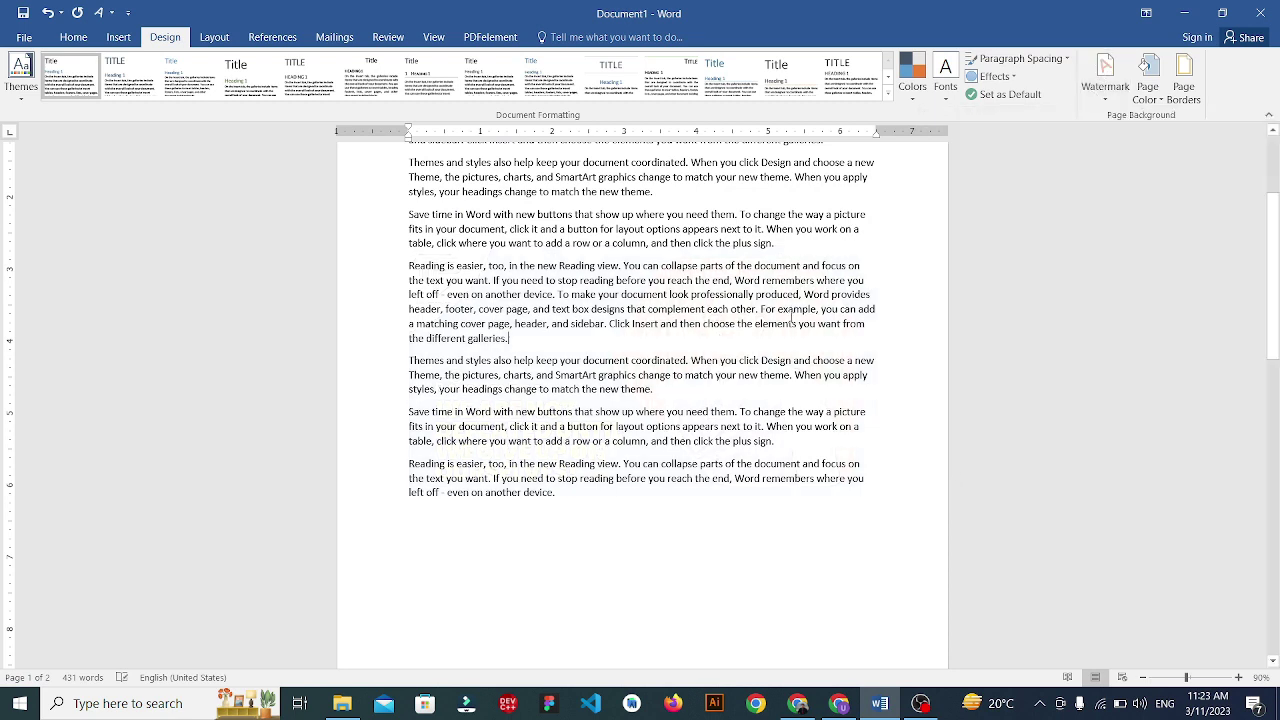
pyautogui.scroll(4, 789, 305)
pyautogui.scroll(-12, 789, 305)
pyautogui.scroll(-1, 789, 305)
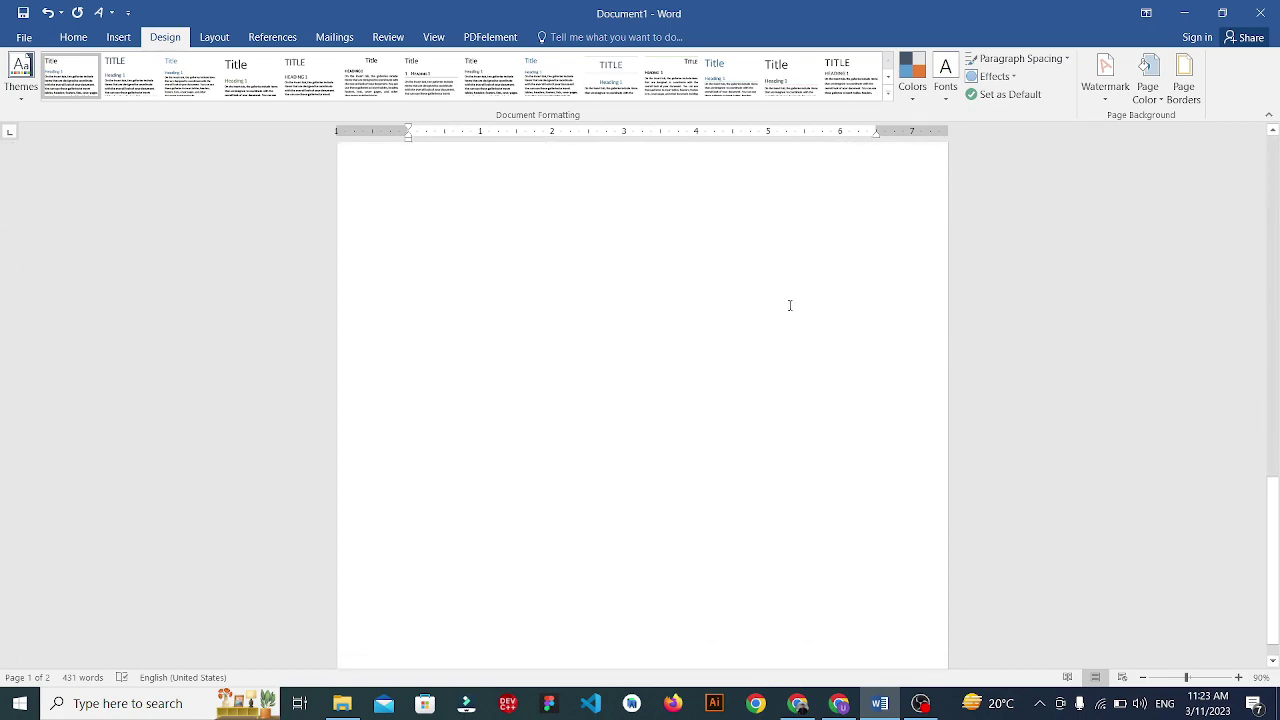
pyautogui.scroll(5, 789, 305)
pyautogui.scroll(2, 789, 305)
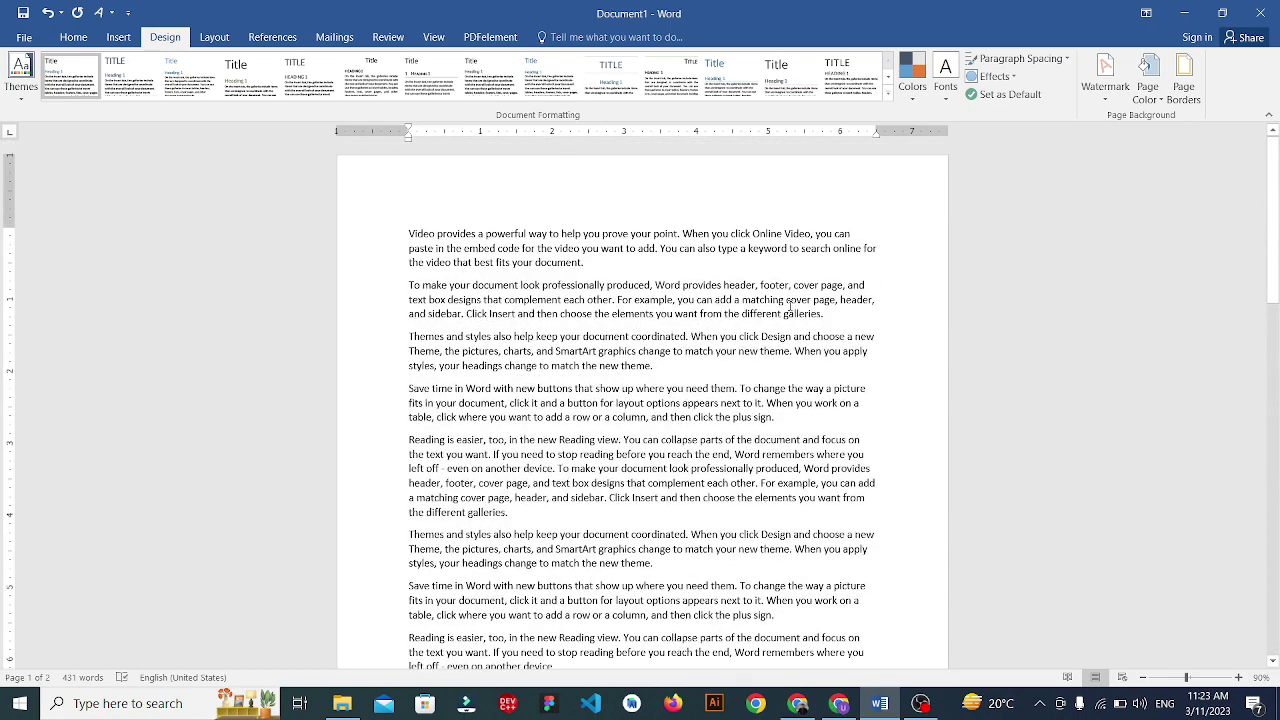